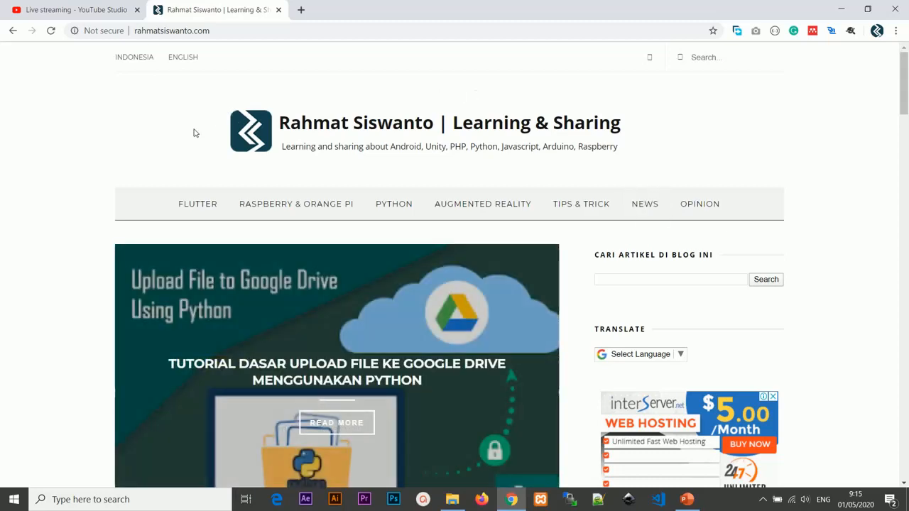
Step: Load the YouTube home page in the YouTube Studio tab and open the live streaming setup from there
{"action": "left_click", "coordinate": [93, 7]}
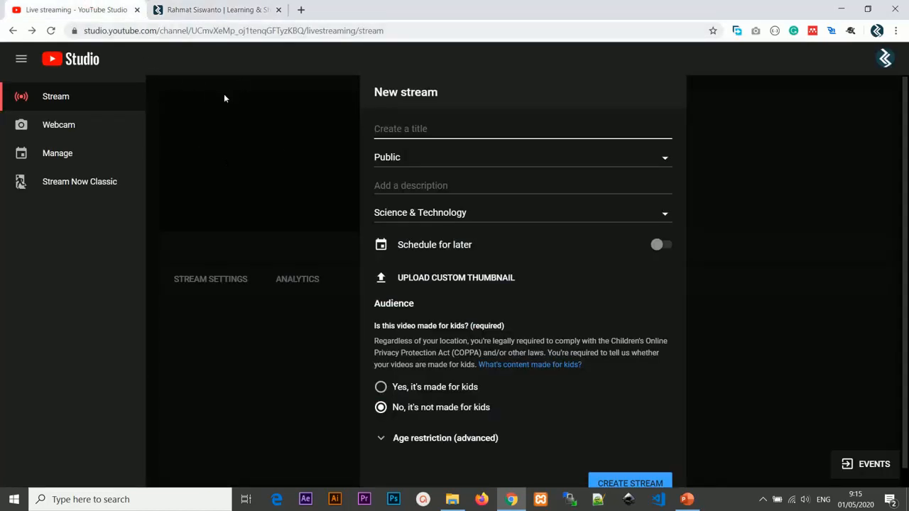
{"action": "left_click", "coordinate": [205, 31]}
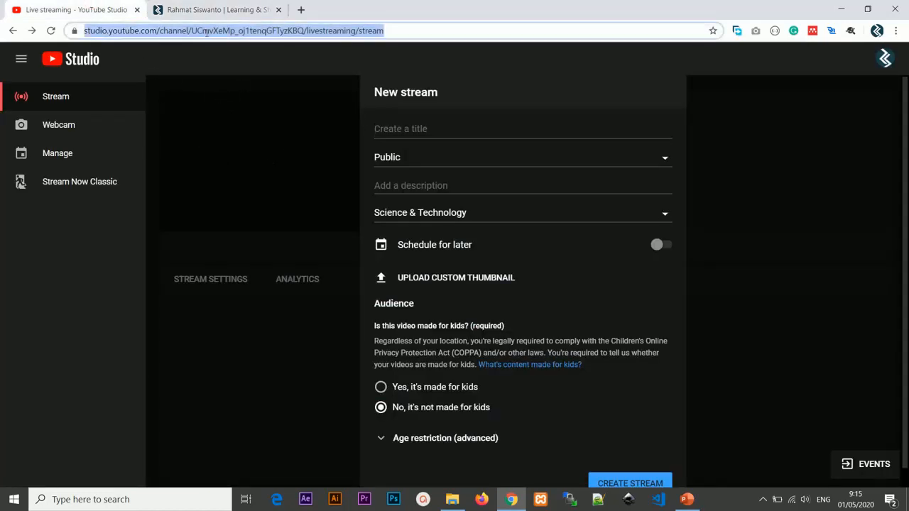
{"action": "type", "text": "youtube.com"}
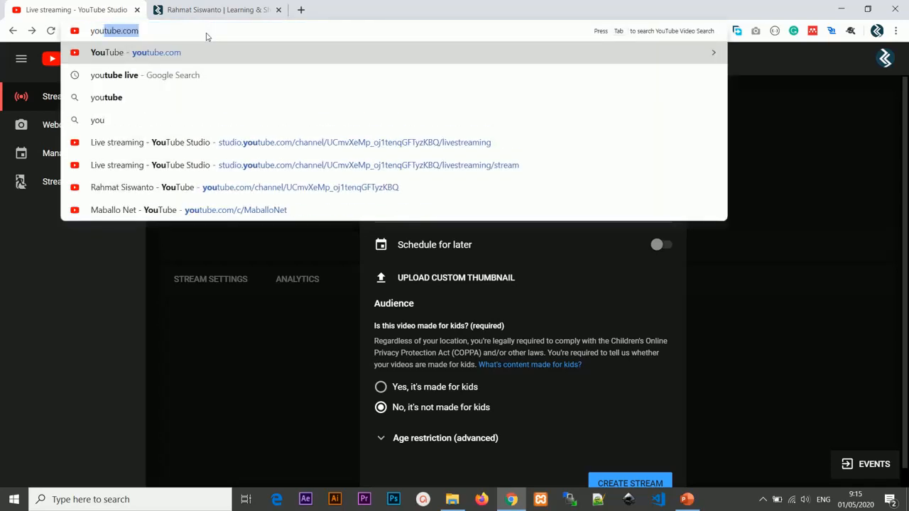
{"action": "key", "text": "Return"}
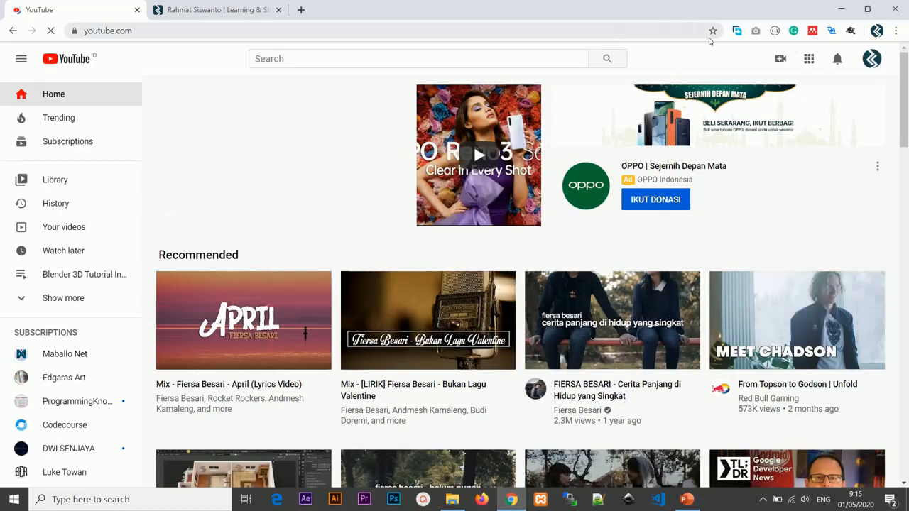
{"action": "left_click", "coordinate": [780, 57]}
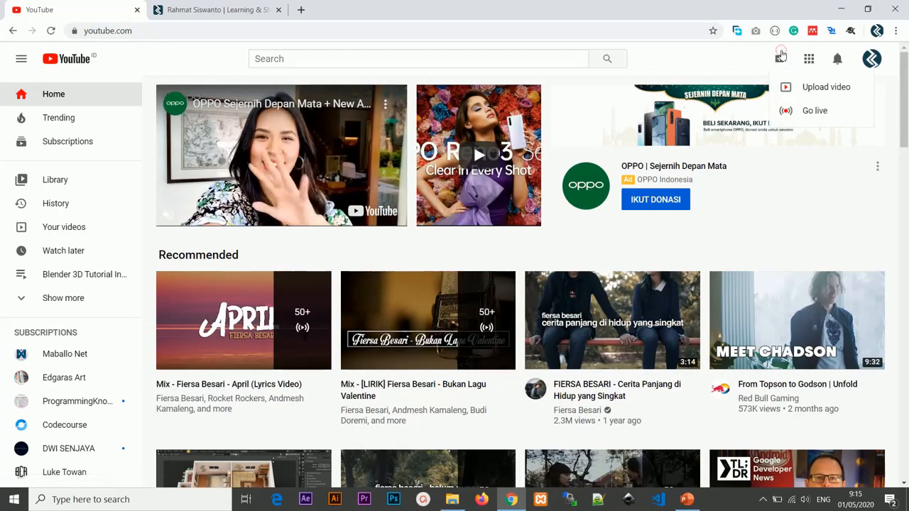
{"action": "left_click", "coordinate": [816, 111]}
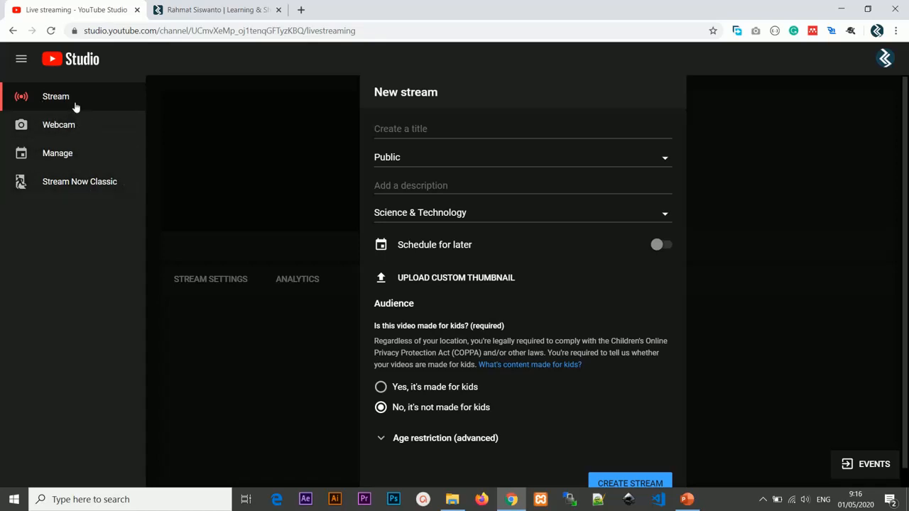
{"action": "left_click", "coordinate": [438, 129]}
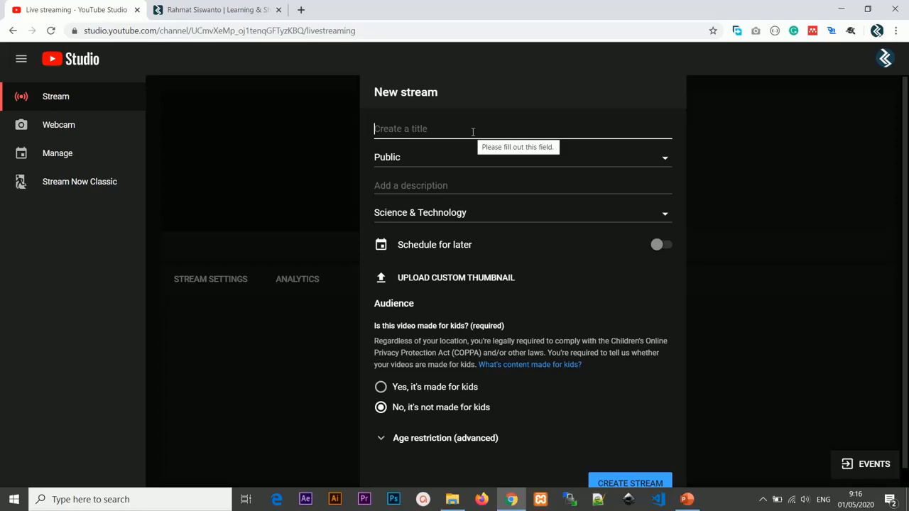
Step: Search Google for "obs" in a new tab and look over the OBS Studio home page on obsproject.com
{"action": "left_click", "coordinate": [301, 10]}
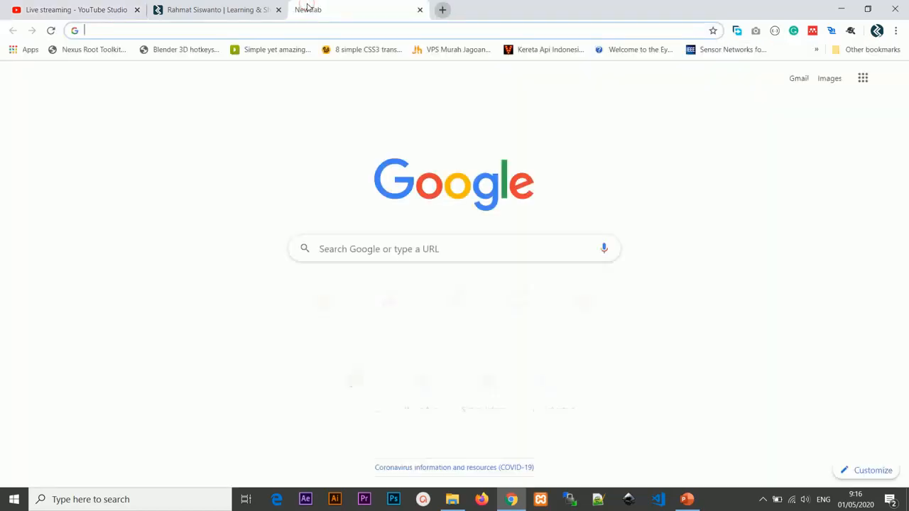
{"action": "type", "text": "obs"}
{"action": "key", "text": "Return"}
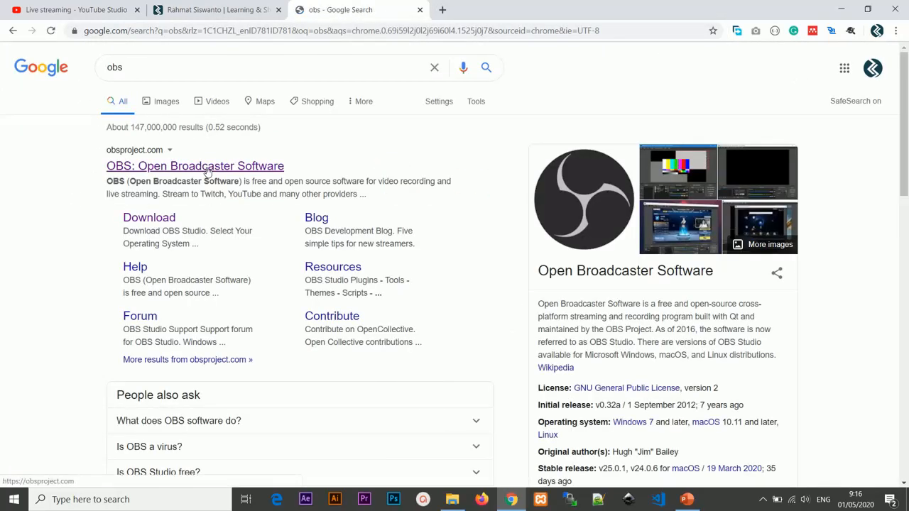
{"action": "left_click", "coordinate": [203, 166]}
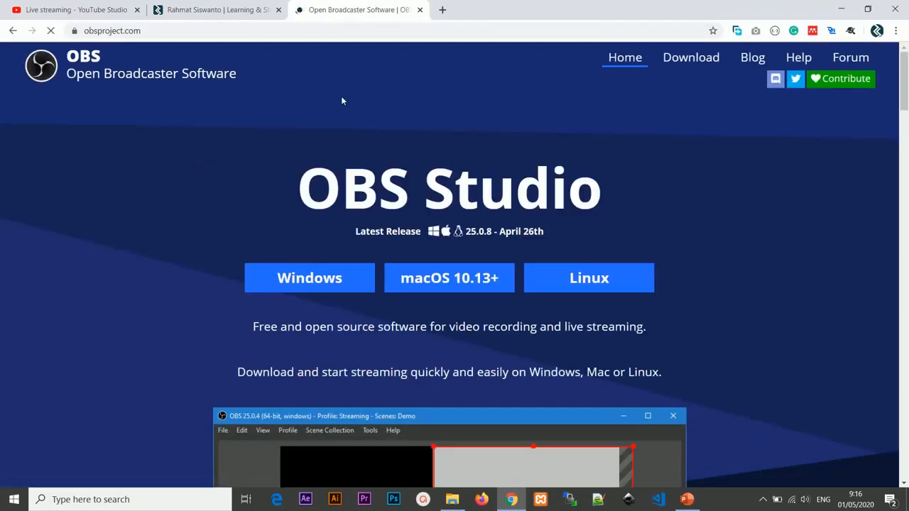
{"action": "scroll", "coordinate": [454, 228], "scroll_direction": "down", "scroll_amount": 3}
{"action": "scroll", "coordinate": [456, 227], "scroll_direction": "up", "scroll_amount": 3}
{"action": "left_click", "coordinate": [76, 9]}
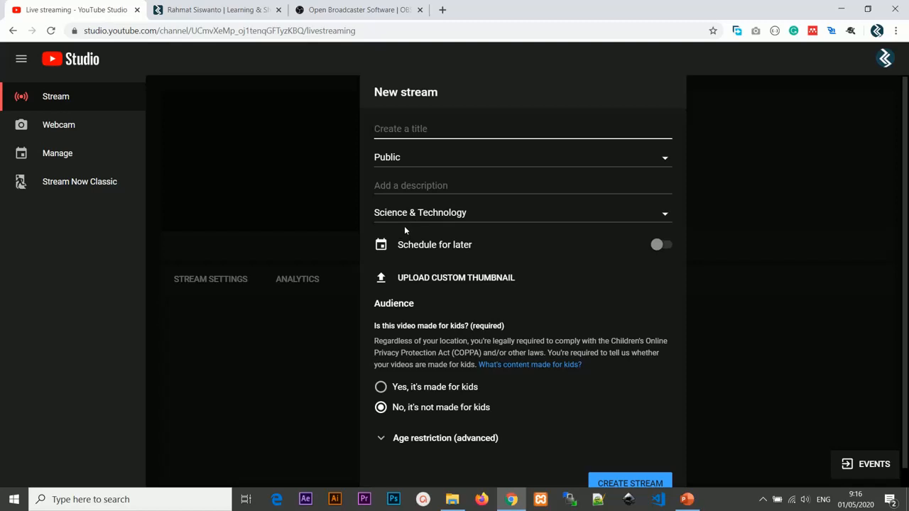
{"action": "left_click", "coordinate": [357, 9]}
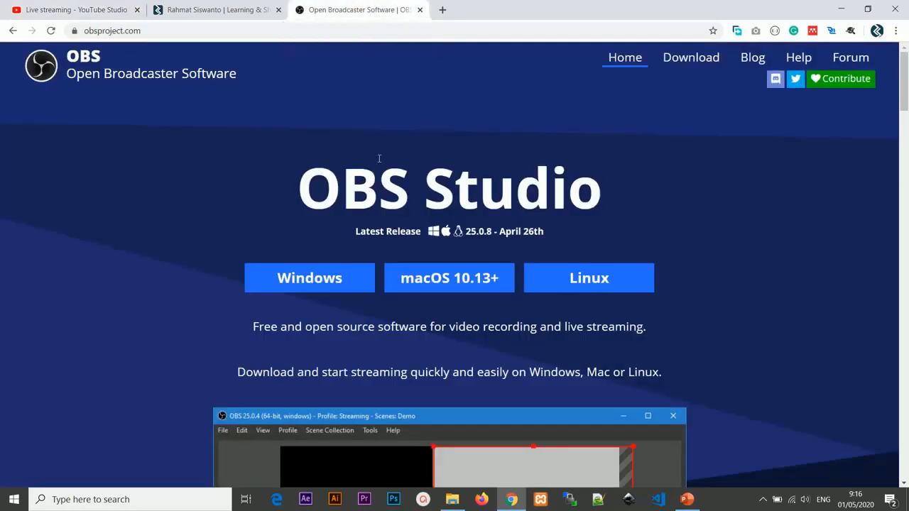
Step: Return to YouTube Studio's live streaming page and title a new webcam stream "Tes Webinar"
{"action": "left_click", "coordinate": [76, 9]}
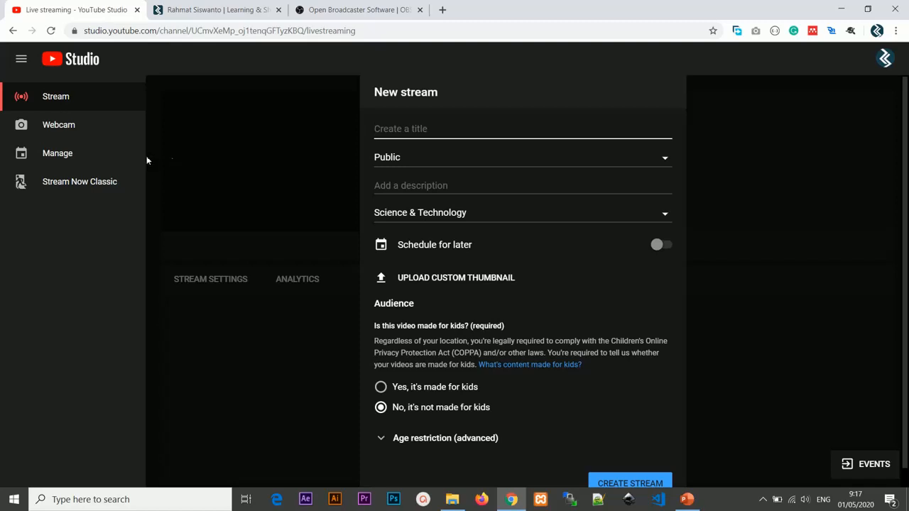
{"action": "left_click", "coordinate": [90, 135]}
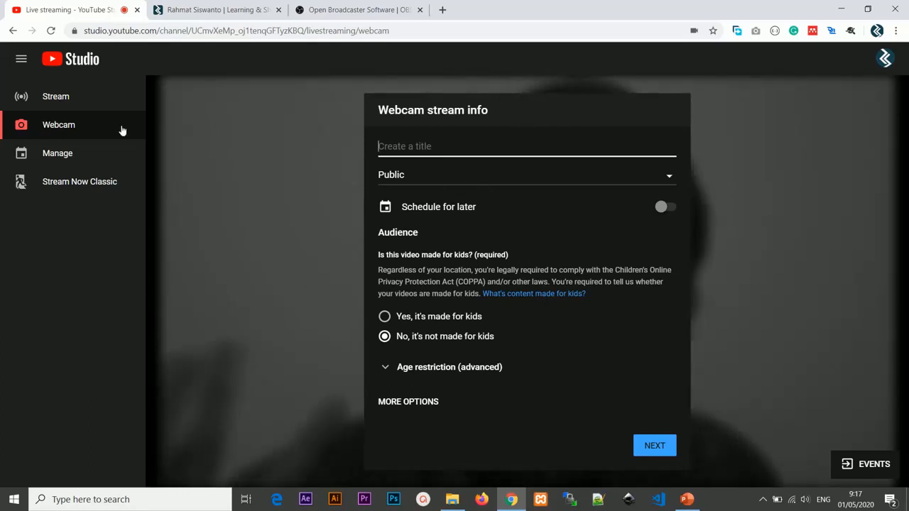
{"action": "left_click", "coordinate": [470, 151]}
{"action": "type", "text": "Tes Webn"}
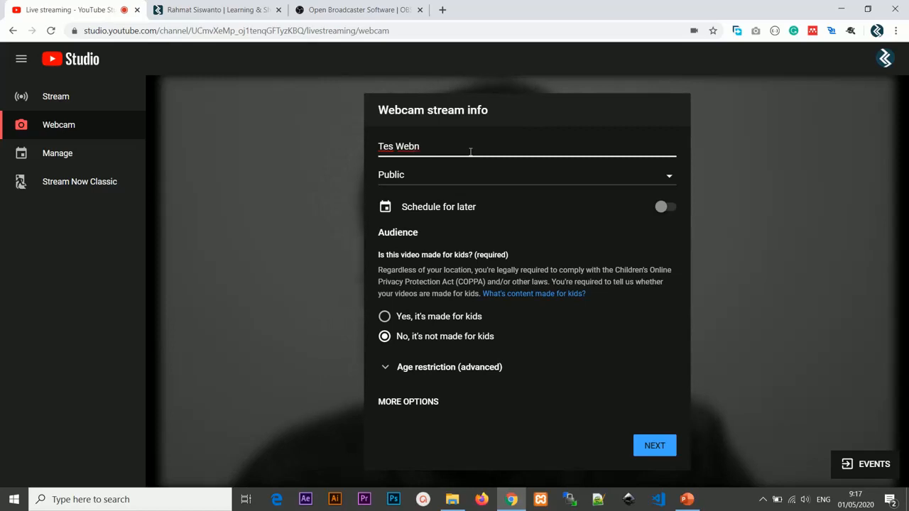
{"action": "type", "text": "in"}
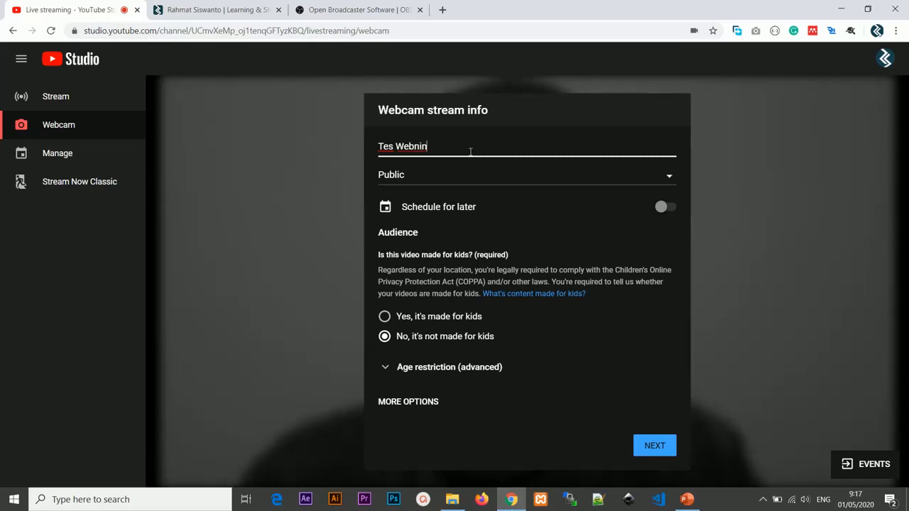
{"action": "key", "text": "BackSpace"}
{"action": "key", "text": "BackSpace"}
{"action": "key", "text": "BackSpace"}
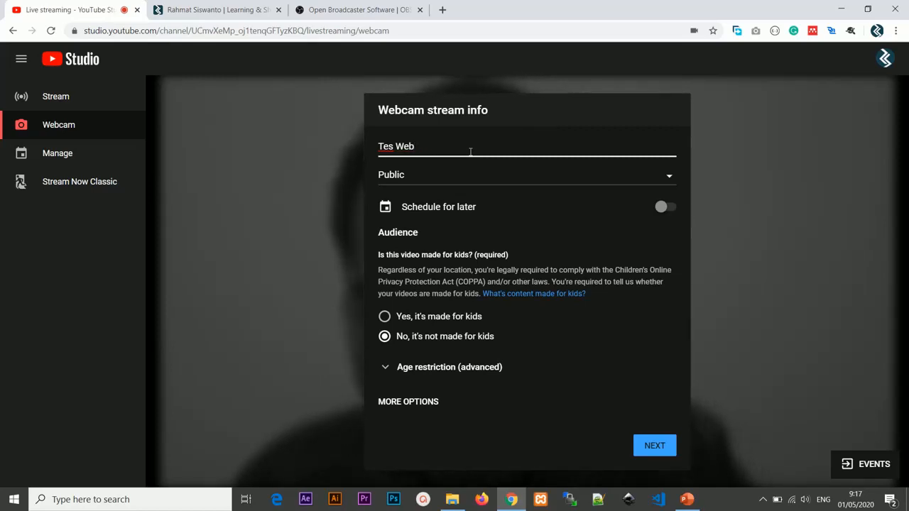
{"action": "type", "text": "inar"}
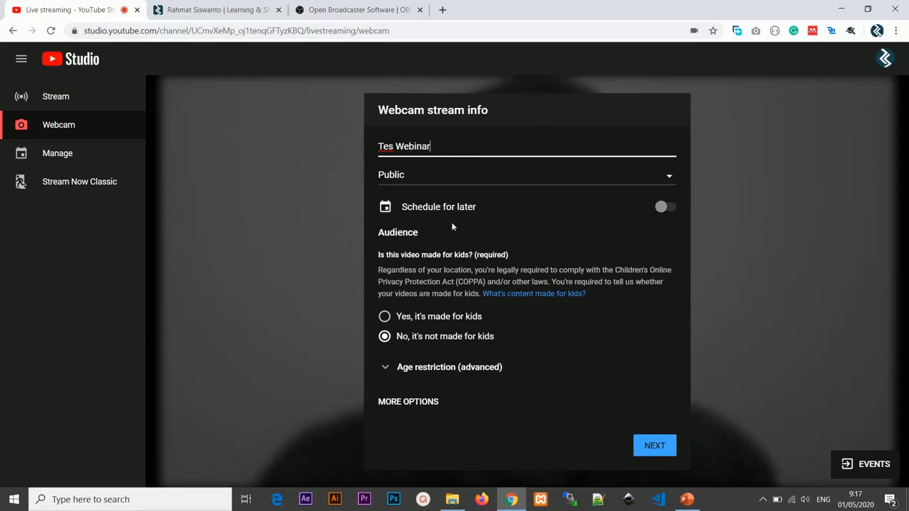
Step: Set the webcam stream's visibility to Unlisted, keep scheduling off, and continue to the stream preview
{"action": "left_click", "coordinate": [453, 182]}
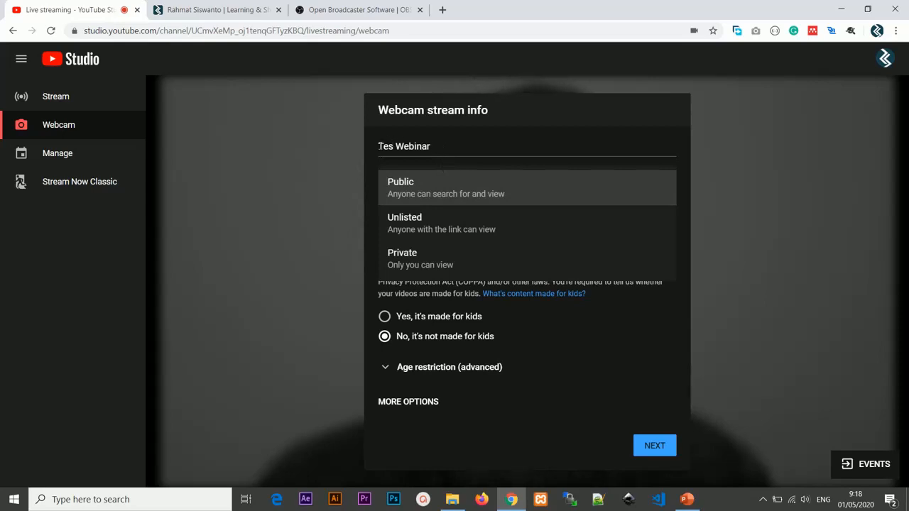
{"action": "left_click_drag", "start_coordinate": [379, 145], "coordinate": [450, 147]}
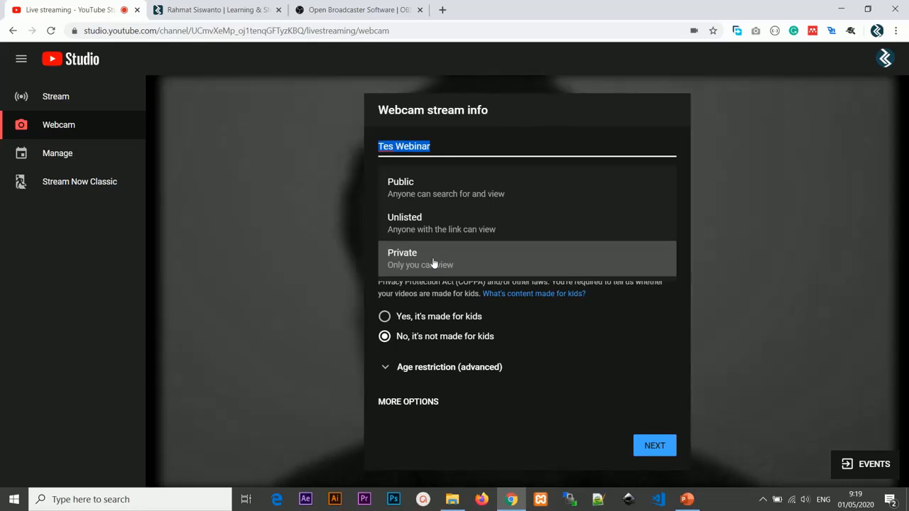
{"action": "left_click", "coordinate": [436, 234]}
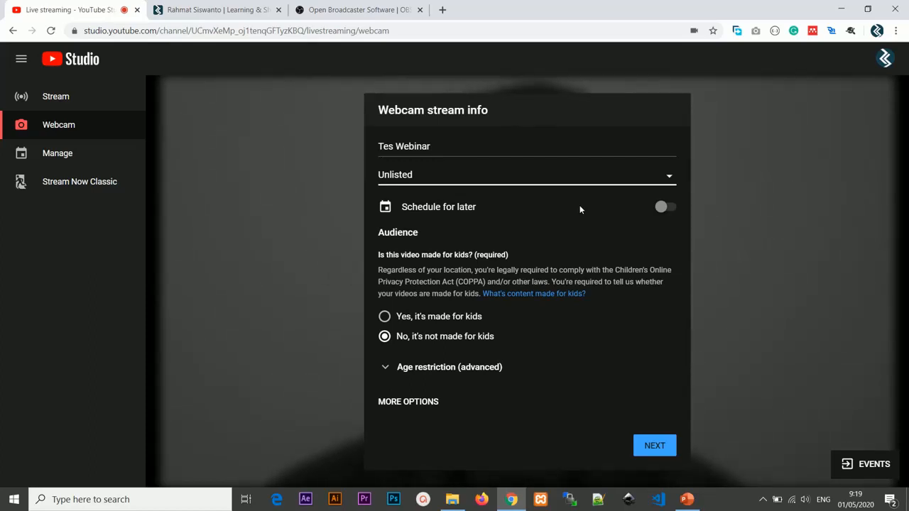
{"action": "left_click", "coordinate": [669, 211]}
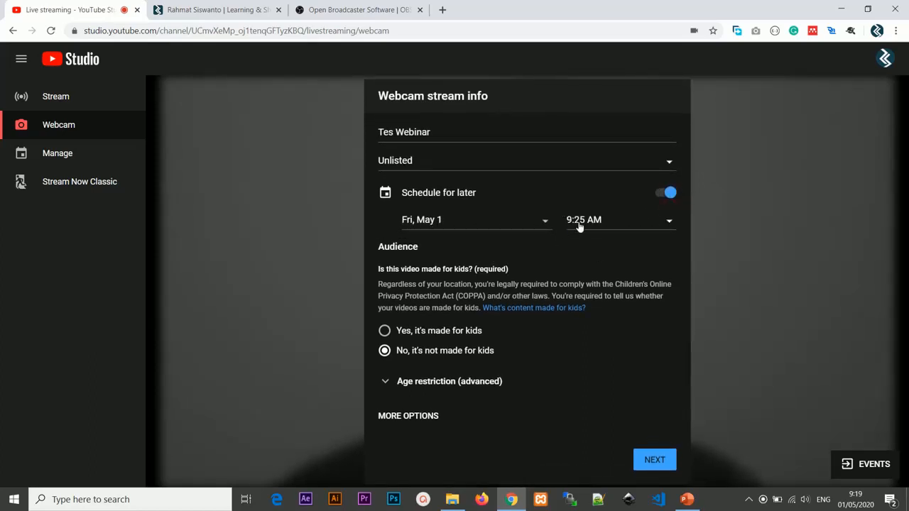
{"action": "left_click", "coordinate": [666, 194]}
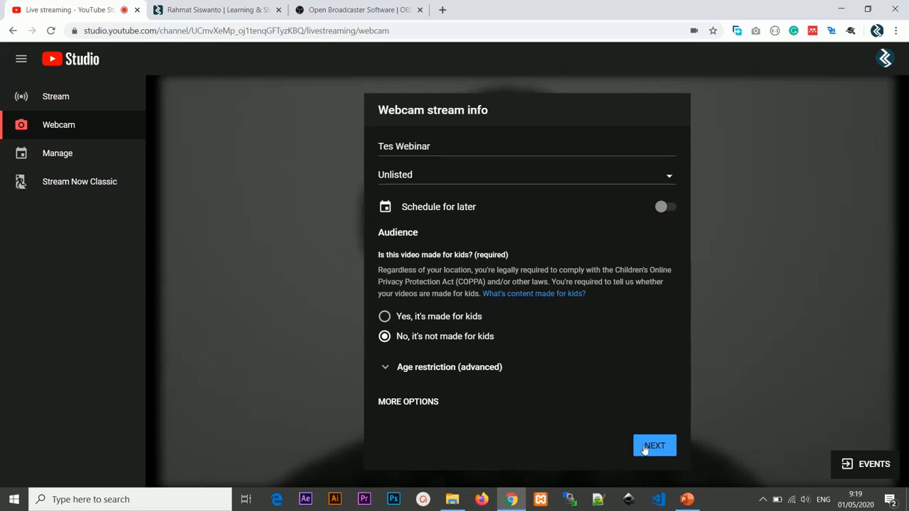
{"action": "left_click", "coordinate": [646, 447]}
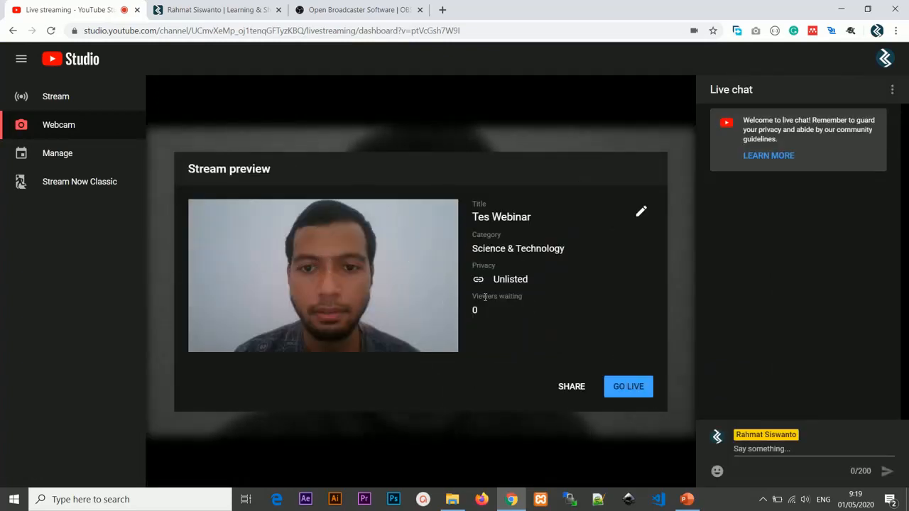
Step: Upload the "YouTube Live Streaming" image from the Downloads folder as the stream's custom thumbnail
{"action": "mouse_move", "coordinate": [294, 284]}
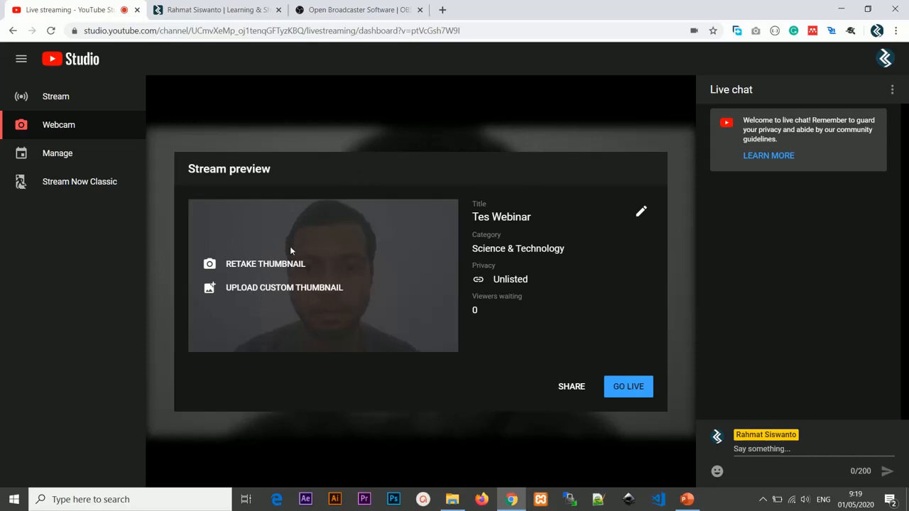
{"action": "left_click", "coordinate": [258, 288]}
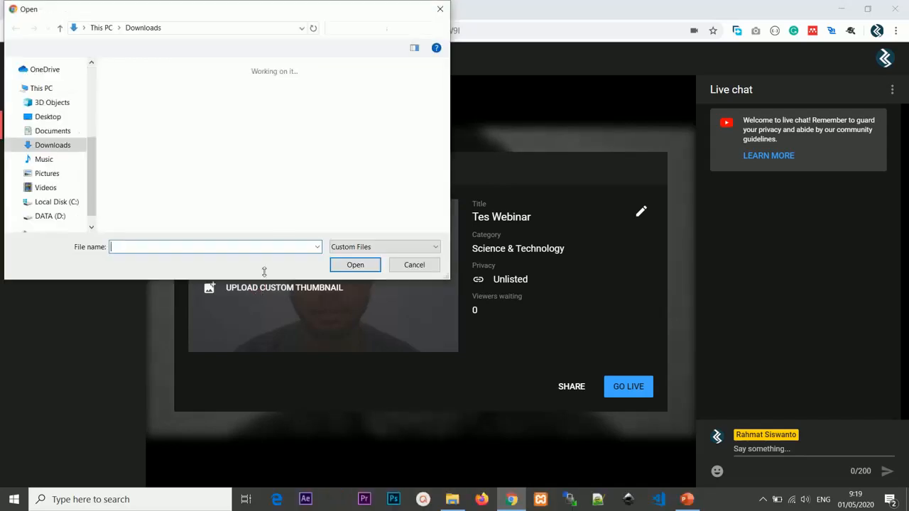
{"action": "double_click", "coordinate": [135, 125]}
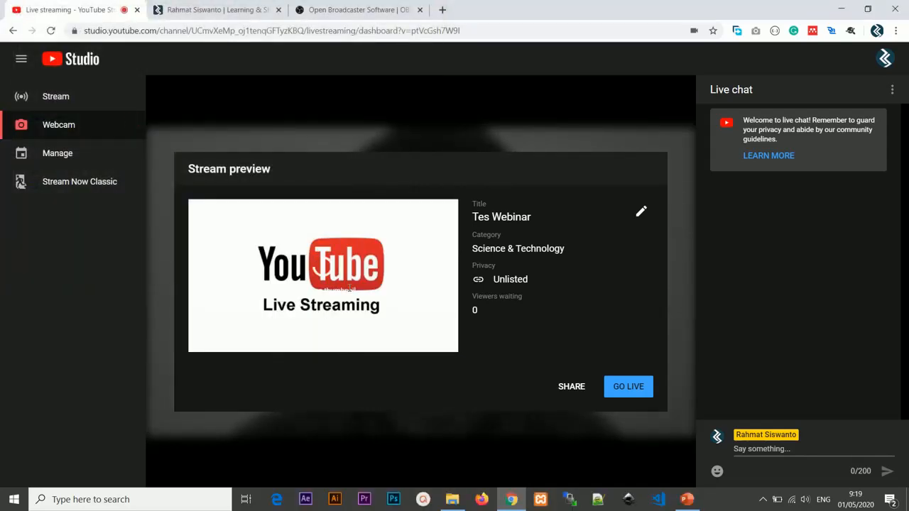
{"action": "mouse_move", "coordinate": [348, 293]}
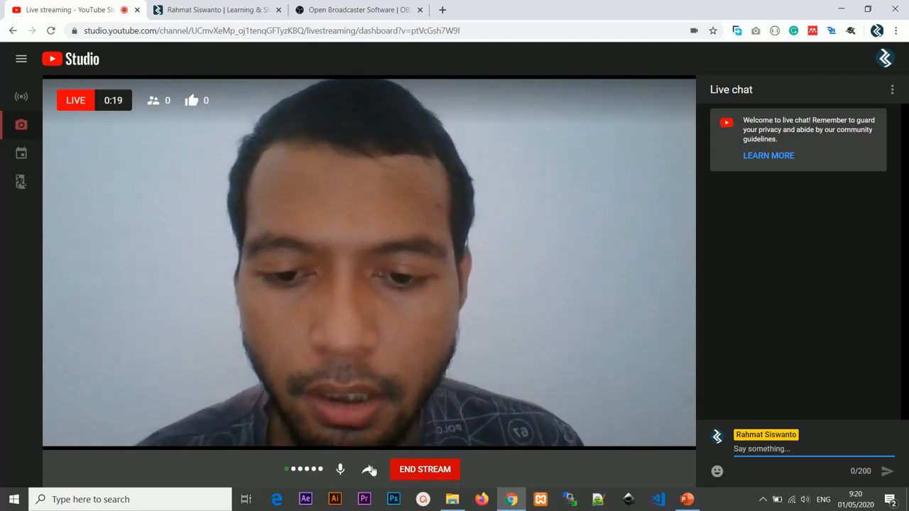
Step: Copy the live stream's share link to the clipboard and close the sharing options
{"action": "left_click", "coordinate": [368, 470]}
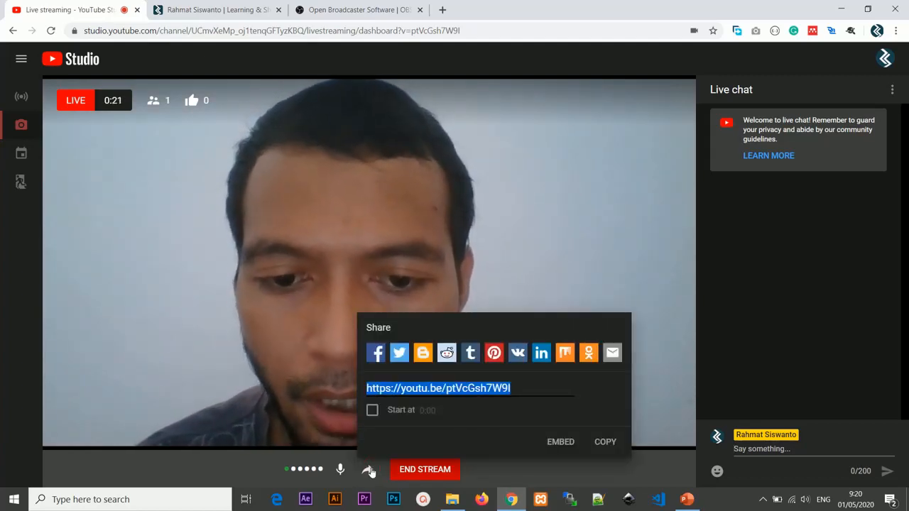
{"action": "left_click", "coordinate": [514, 390]}
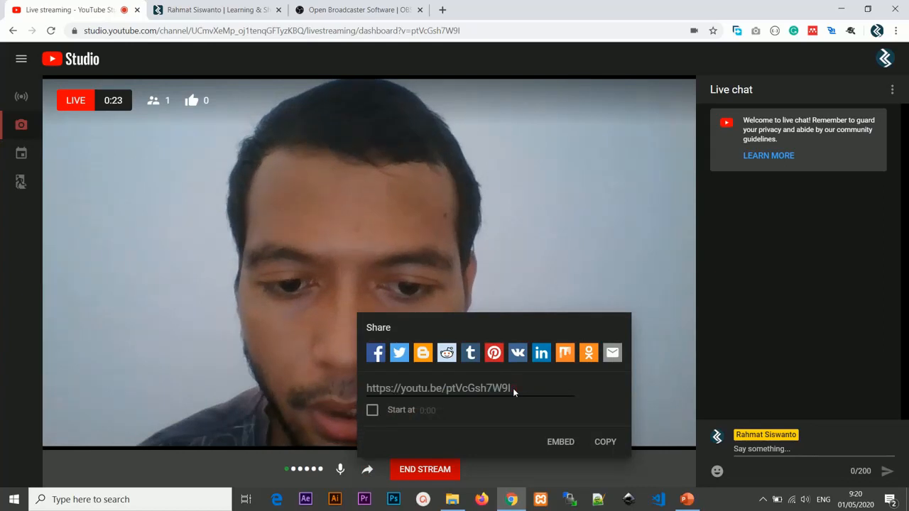
{"action": "left_click", "coordinate": [327, 397]}
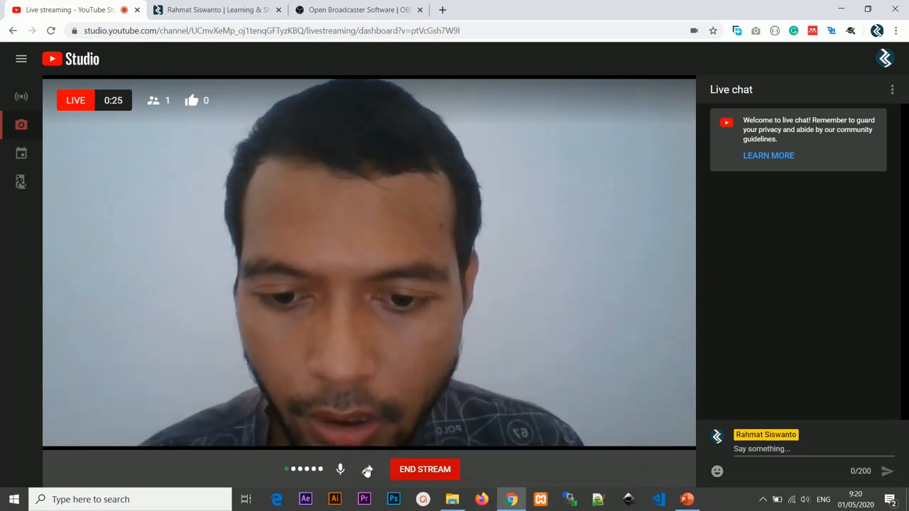
{"action": "left_click", "coordinate": [368, 470]}
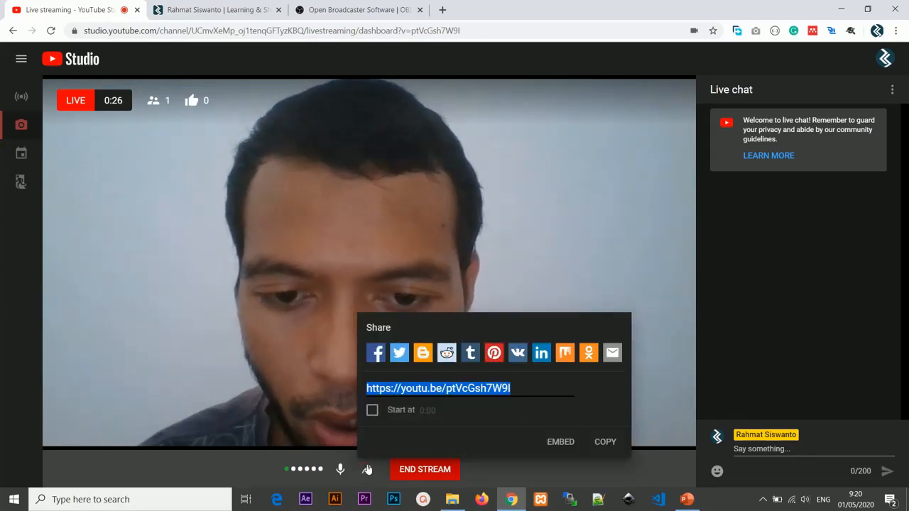
{"action": "left_click", "coordinate": [513, 390]}
{"action": "left_click_drag", "start_coordinate": [514, 389], "coordinate": [362, 391]}
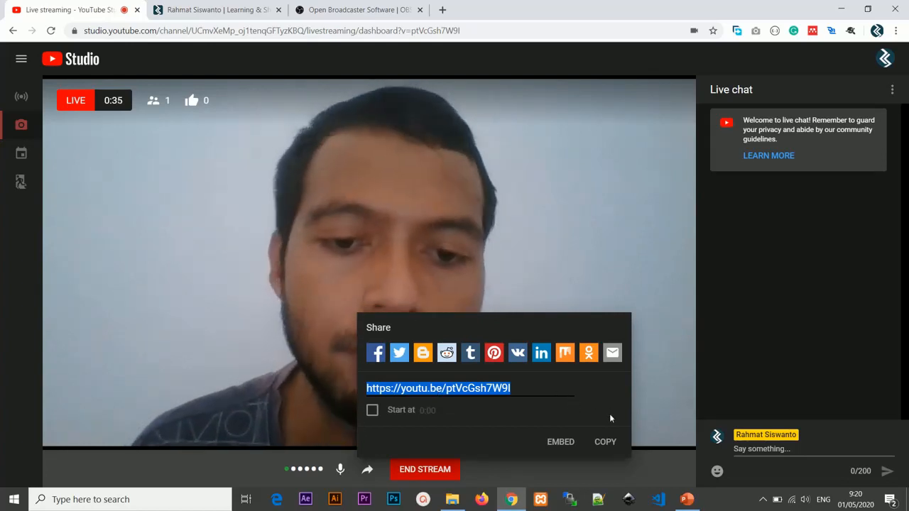
{"action": "left_click", "coordinate": [606, 441]}
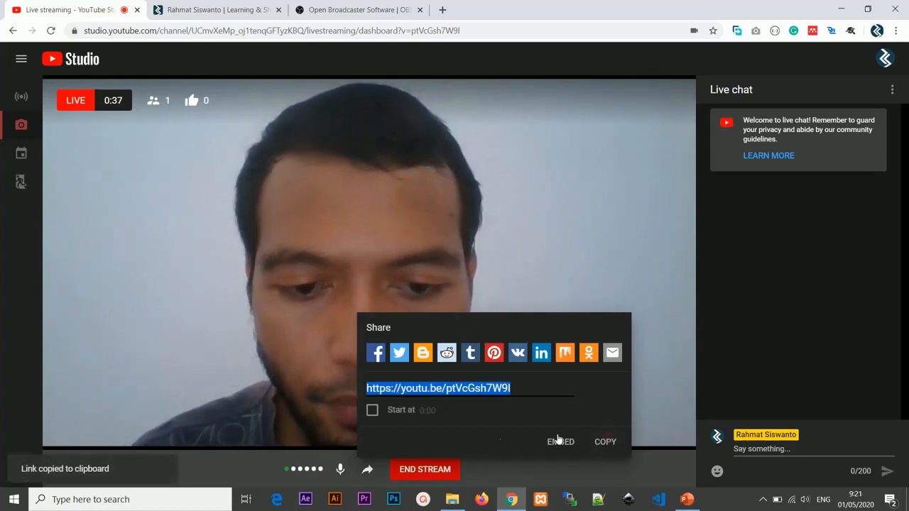
{"action": "left_click", "coordinate": [328, 419]}
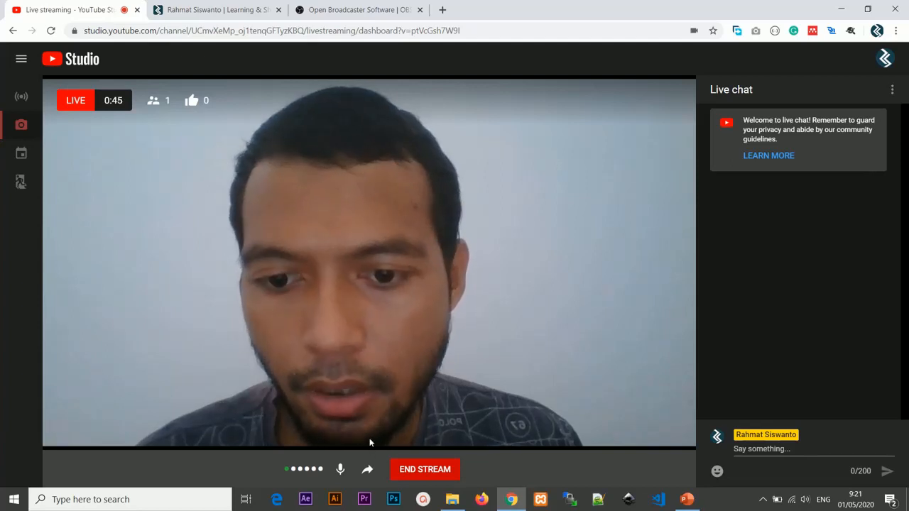
Step: Reopen the live stream's sharing options and load the copied stream link in a new Incognito window
{"action": "left_click", "coordinate": [367, 470]}
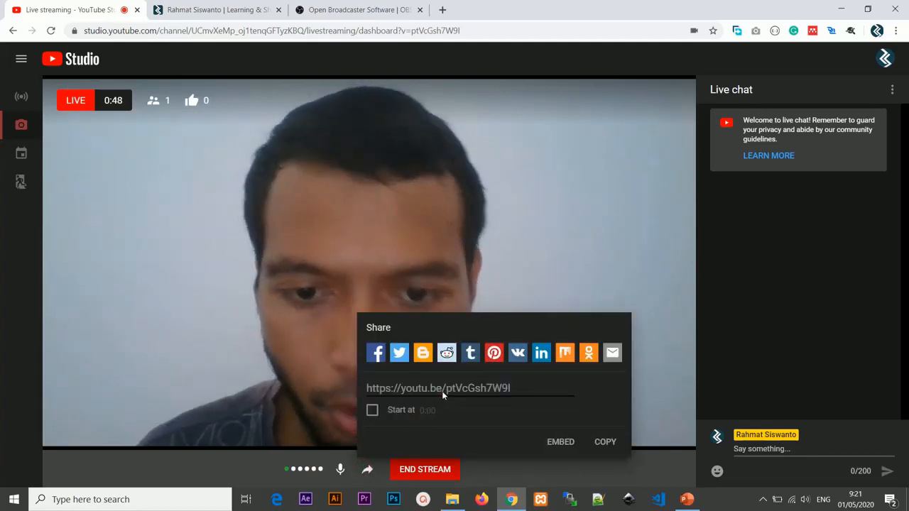
{"action": "left_click", "coordinate": [896, 31]}
{"action": "left_click", "coordinate": [801, 75]}
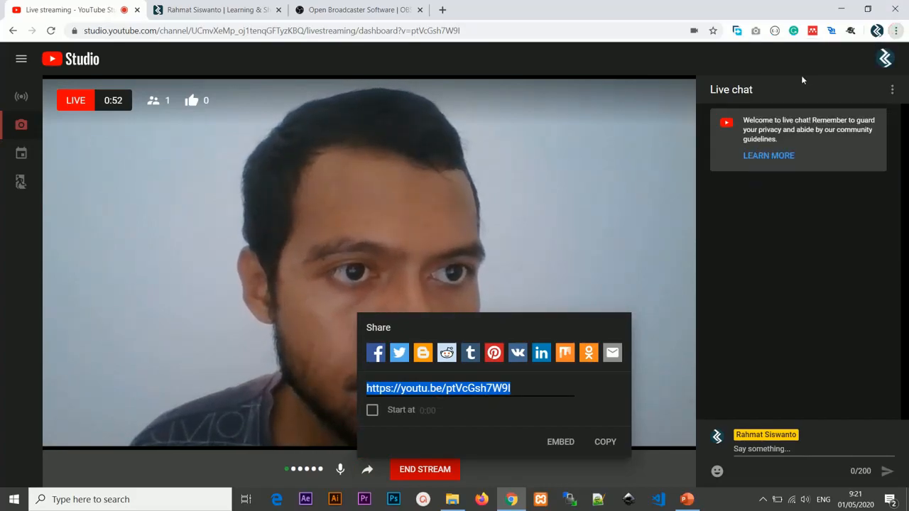
{"action": "key", "text": "ctrl+v"}
{"action": "key", "text": "Return"}
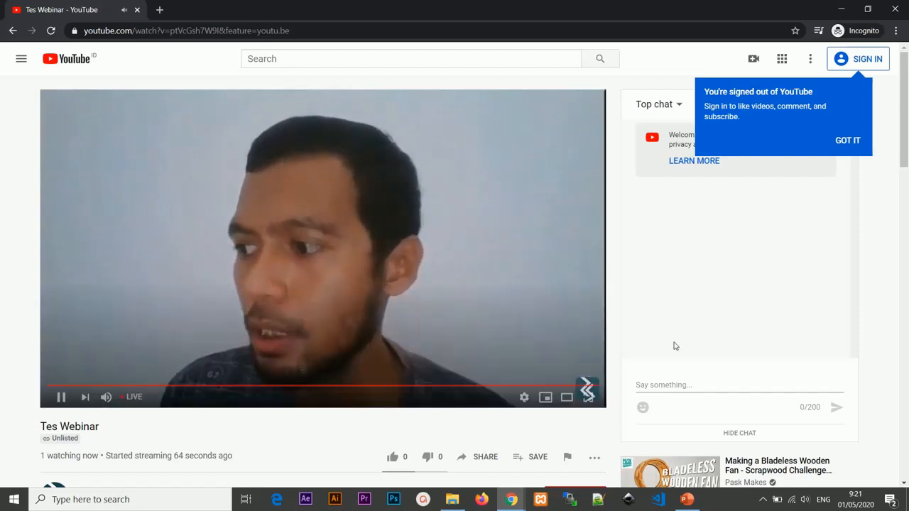
Step: Dismiss the signed-out notice, check the stream and its live chat as a signed-out viewer, and close the Incognito window
{"action": "mouse_move", "coordinate": [698, 383]}
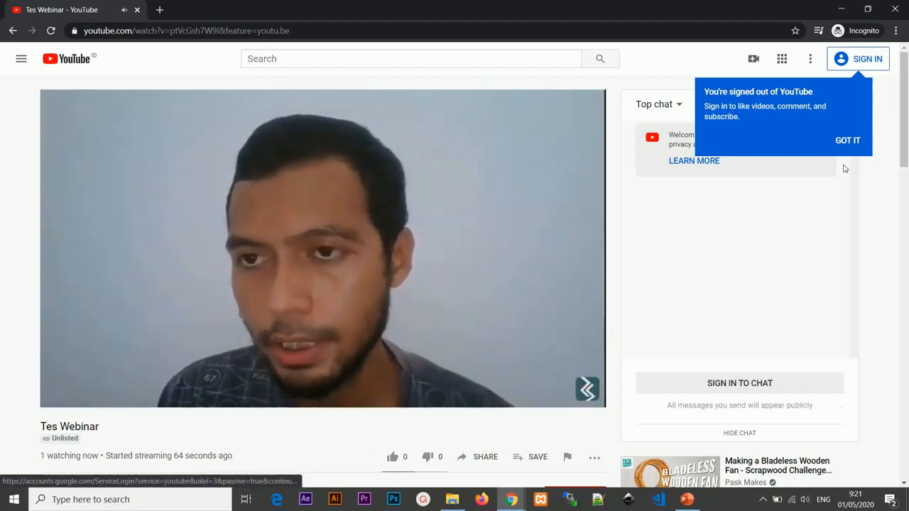
{"action": "left_click", "coordinate": [847, 141]}
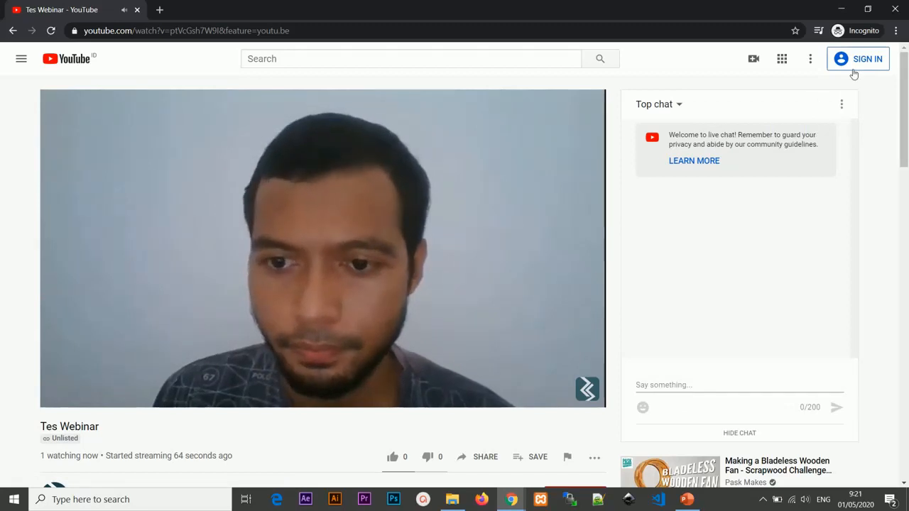
{"action": "mouse_move", "coordinate": [688, 389]}
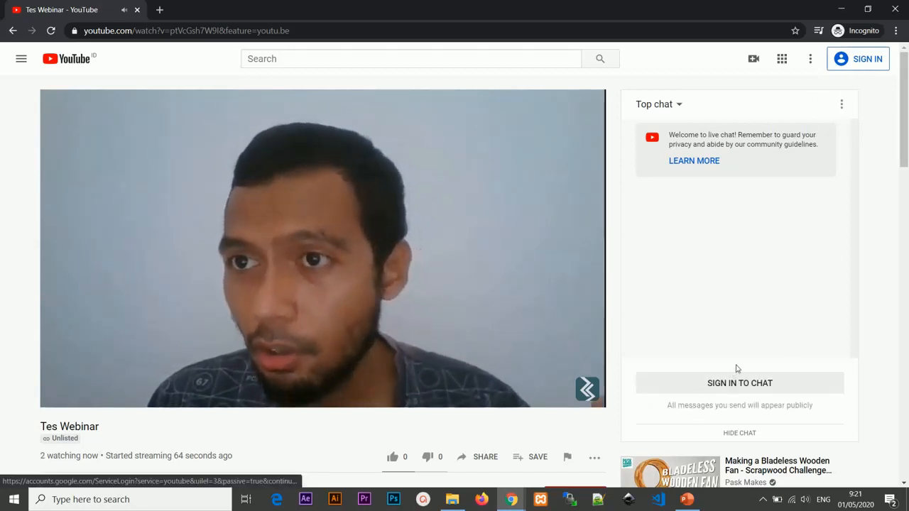
{"action": "mouse_move", "coordinate": [683, 419]}
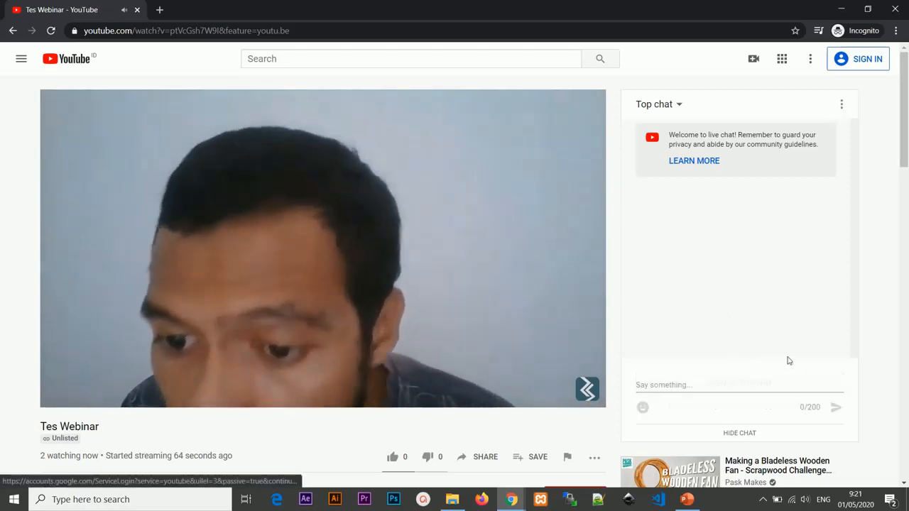
{"action": "mouse_move", "coordinate": [775, 379]}
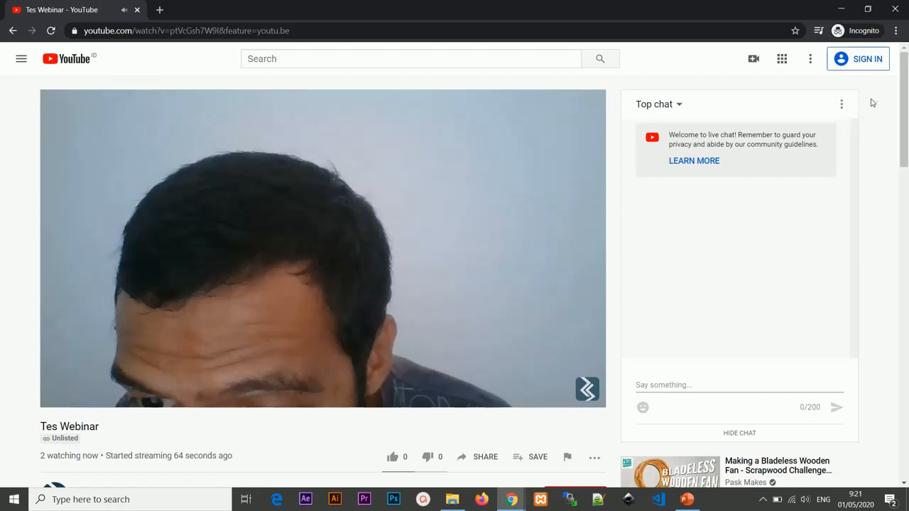
{"action": "left_click", "coordinate": [893, 14]}
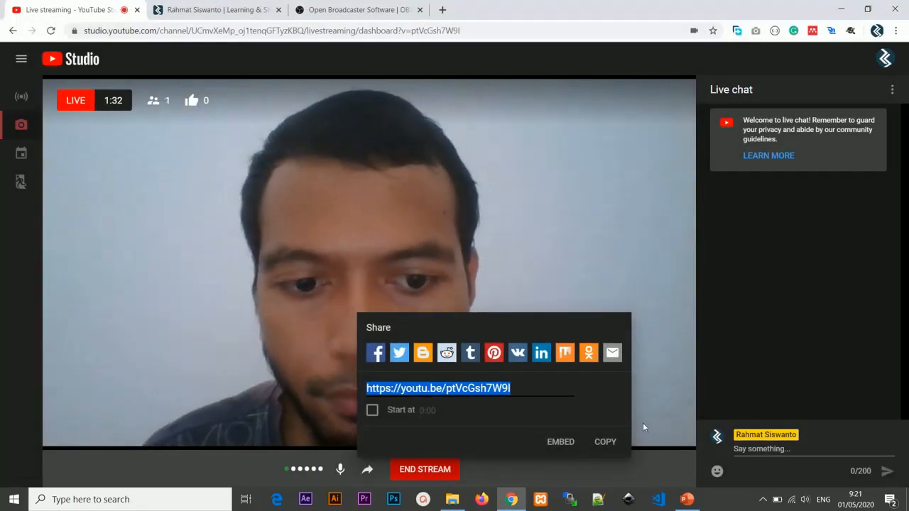
Step: Copy the stream's share link again and end the live stream
{"action": "left_click", "coordinate": [614, 441]}
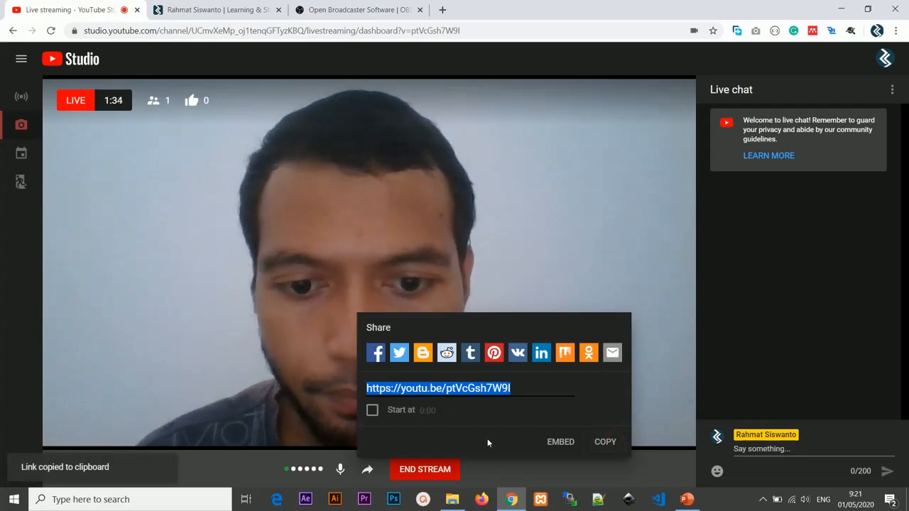
{"action": "left_click", "coordinate": [492, 476]}
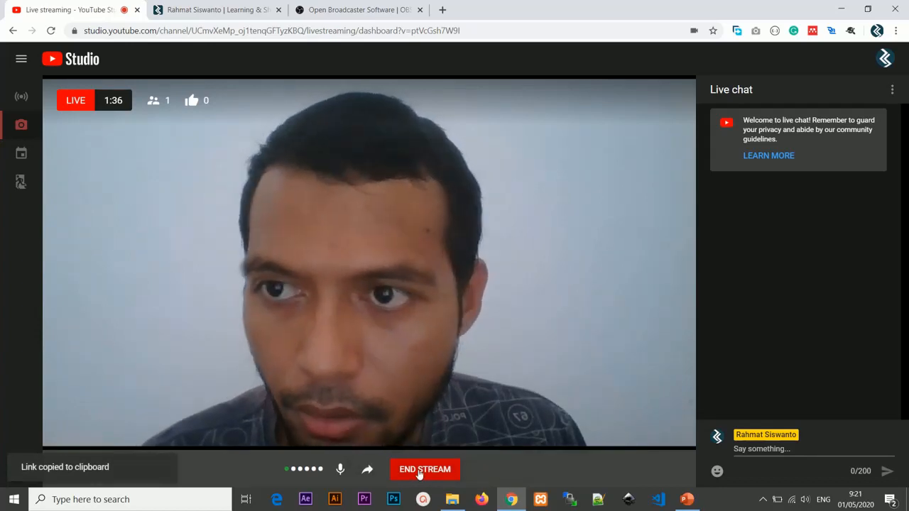
{"action": "left_click", "coordinate": [419, 472]}
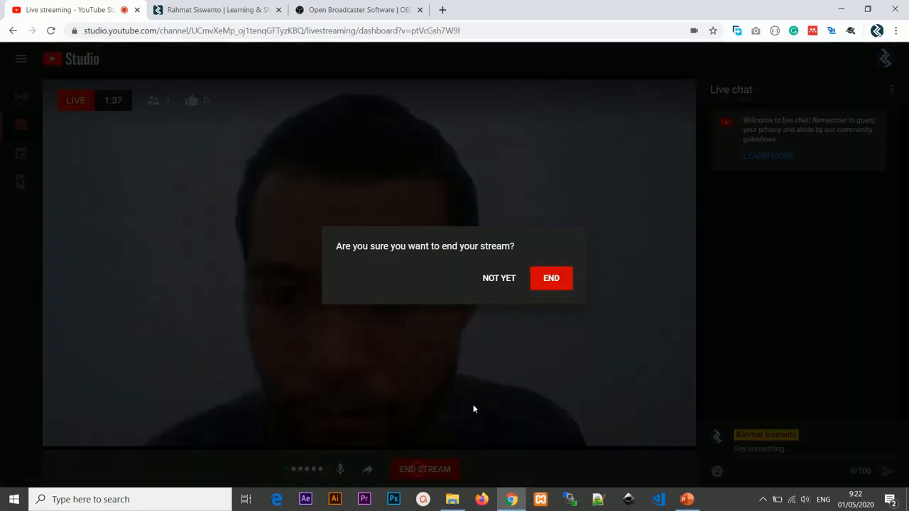
{"action": "left_click", "coordinate": [554, 280]}
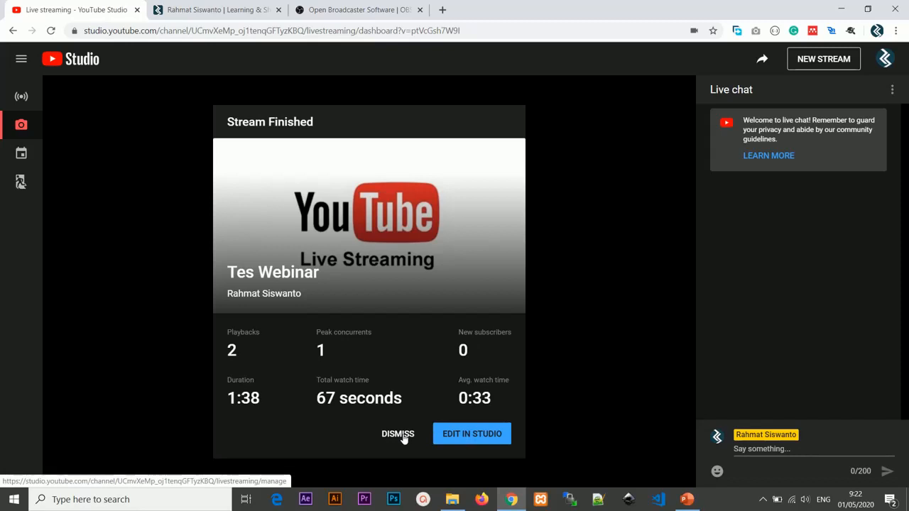
Step: Open the finished stream in the video editor, try trimming its start to 0:04:29 and its end slightly, and clear the trim
{"action": "left_click", "coordinate": [453, 434]}
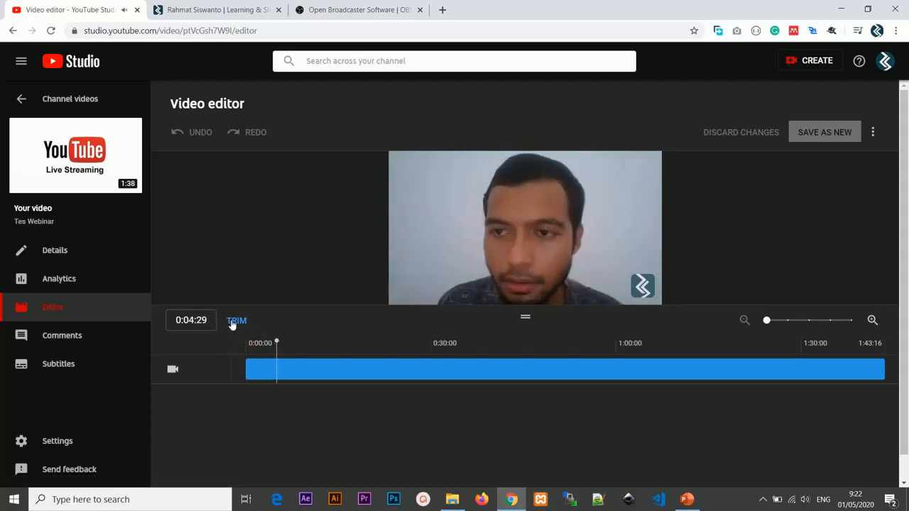
{"action": "left_click", "coordinate": [237, 321]}
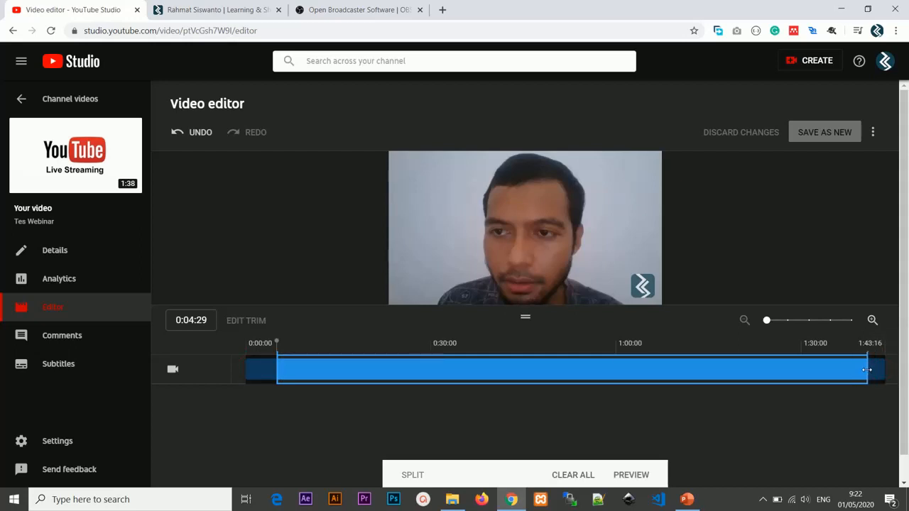
{"action": "scroll", "coordinate": [677, 435], "scroll_direction": "down", "scroll_amount": 1}
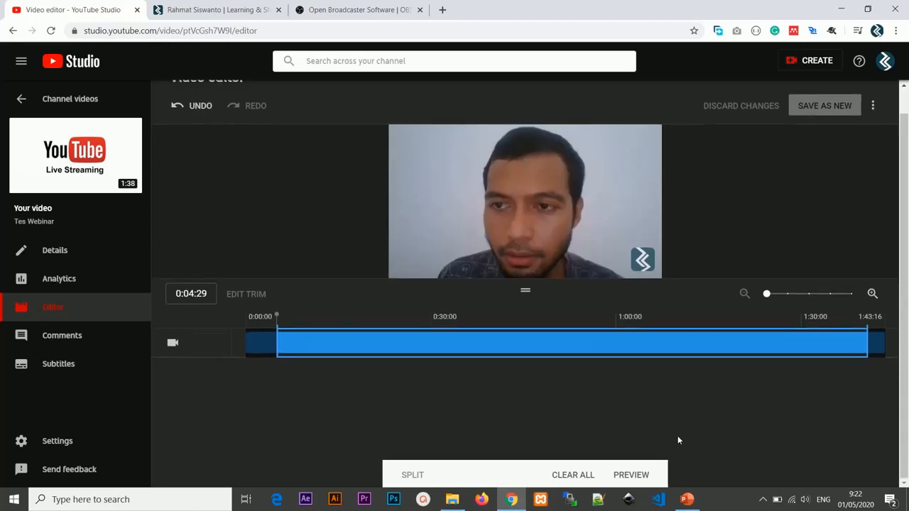
{"action": "scroll", "coordinate": [677, 435], "scroll_direction": "up", "scroll_amount": 1}
{"action": "scroll", "coordinate": [678, 439], "scroll_direction": "down", "scroll_amount": 1}
{"action": "scroll", "coordinate": [397, 148], "scroll_direction": "up", "scroll_amount": 1}
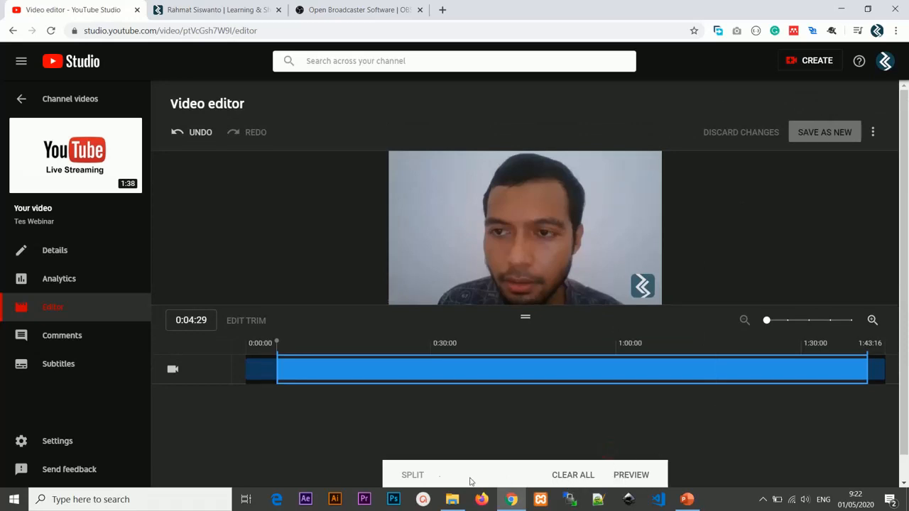
{"action": "left_click", "coordinate": [588, 475]}
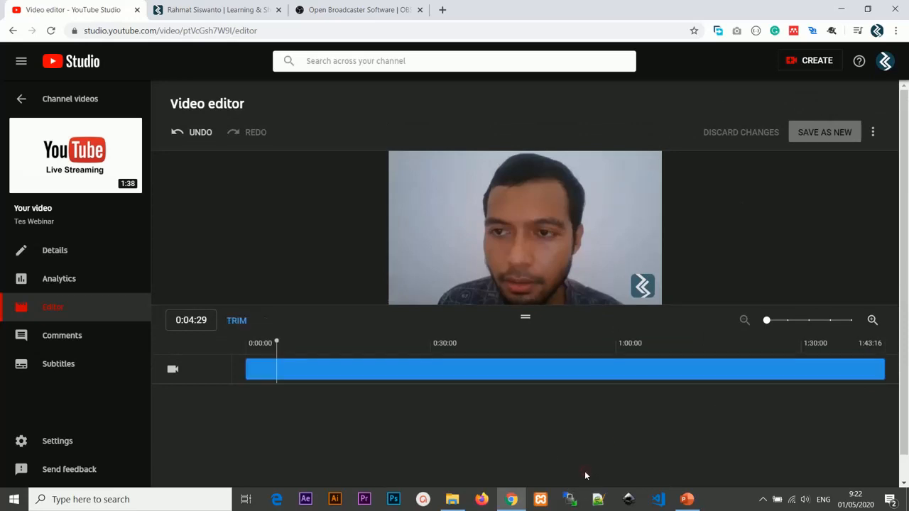
Step: Find the "Tes Webinar" replay among the channel's live videos and review its visibility options without changing them
{"action": "left_click", "coordinate": [70, 99]}
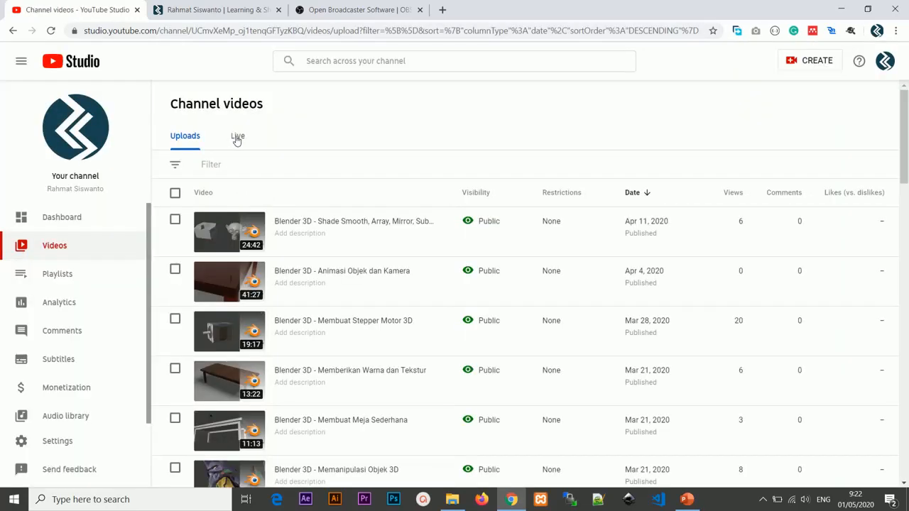
{"action": "left_click", "coordinate": [71, 245]}
{"action": "left_click", "coordinate": [245, 136]}
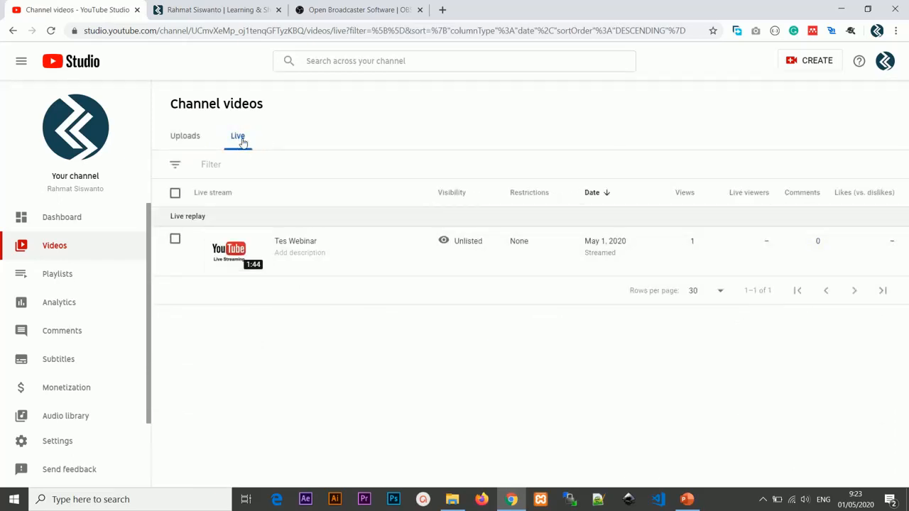
{"action": "mouse_move", "coordinate": [294, 268]}
{"action": "left_click", "coordinate": [473, 243]}
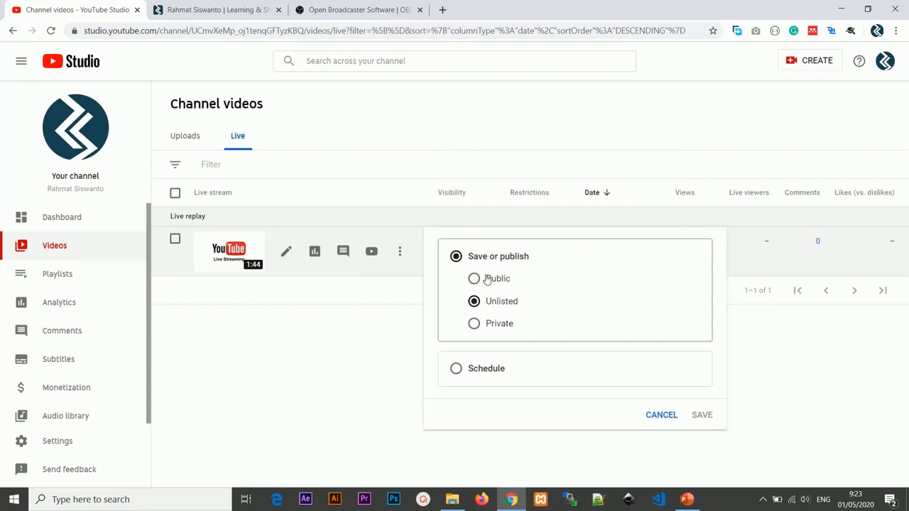
{"action": "left_click", "coordinate": [661, 416]}
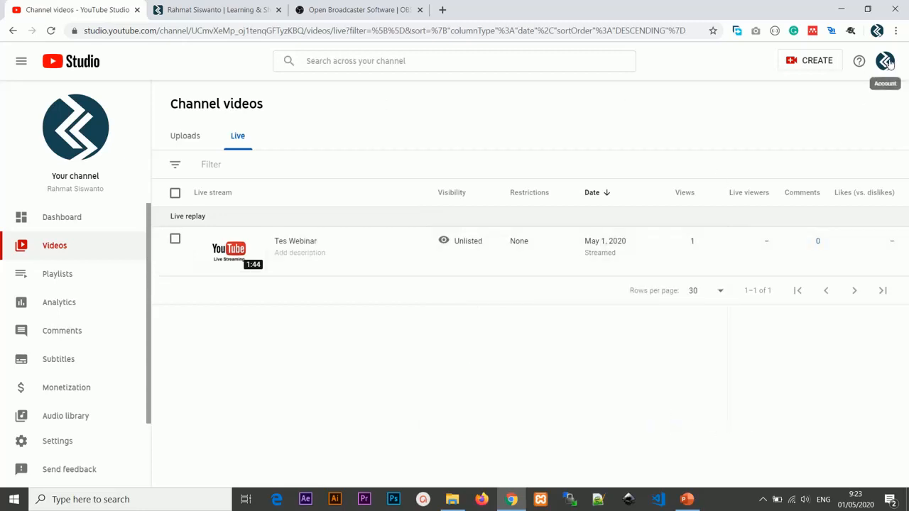
Step: Start going live again and choose the Stream setup instead of Webcam
{"action": "left_click", "coordinate": [817, 61]}
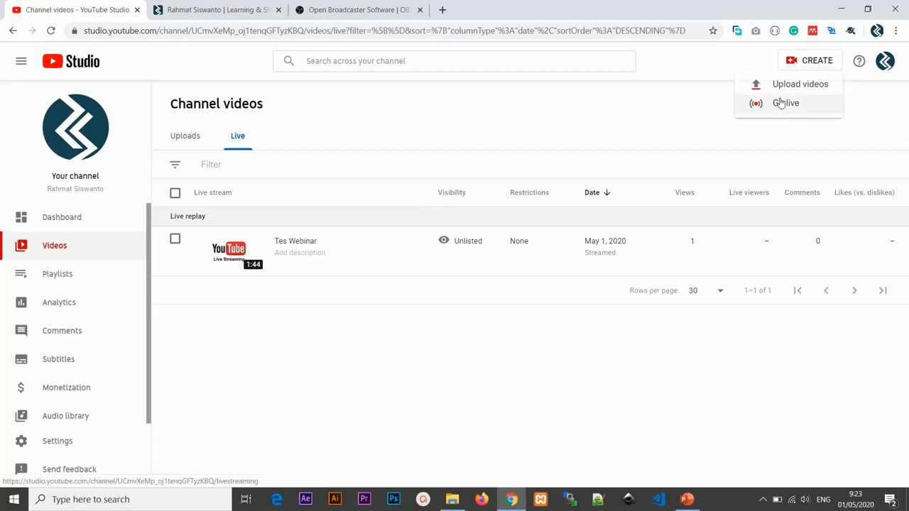
{"action": "left_click", "coordinate": [783, 103]}
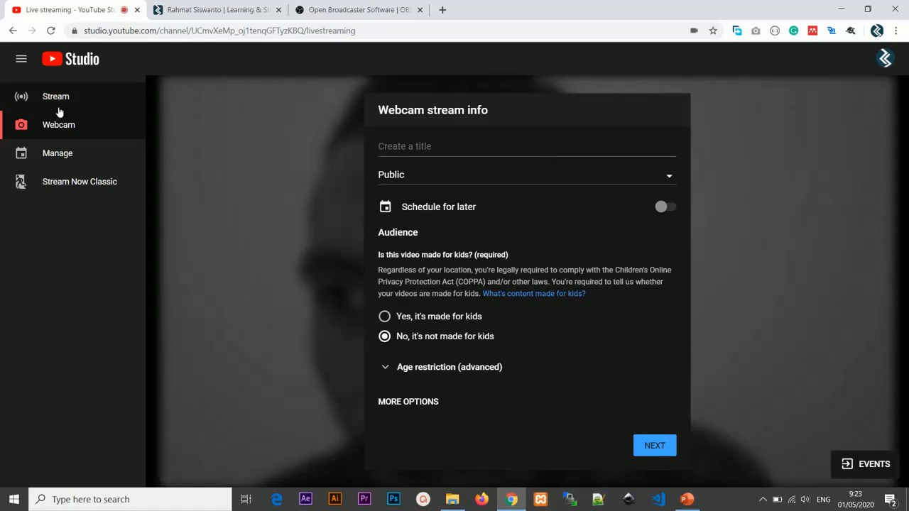
{"action": "left_click", "coordinate": [61, 107]}
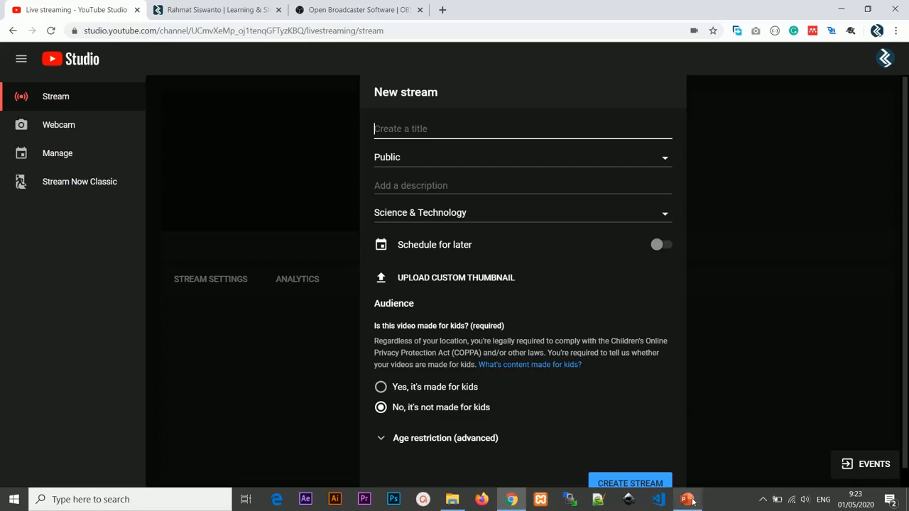
Step: Switch to the "Aplikasi Komputer" PowerPoint slide show to view its title slide, and return to YouTube Studio in Chrome
{"action": "mouse_move", "coordinate": [693, 501]}
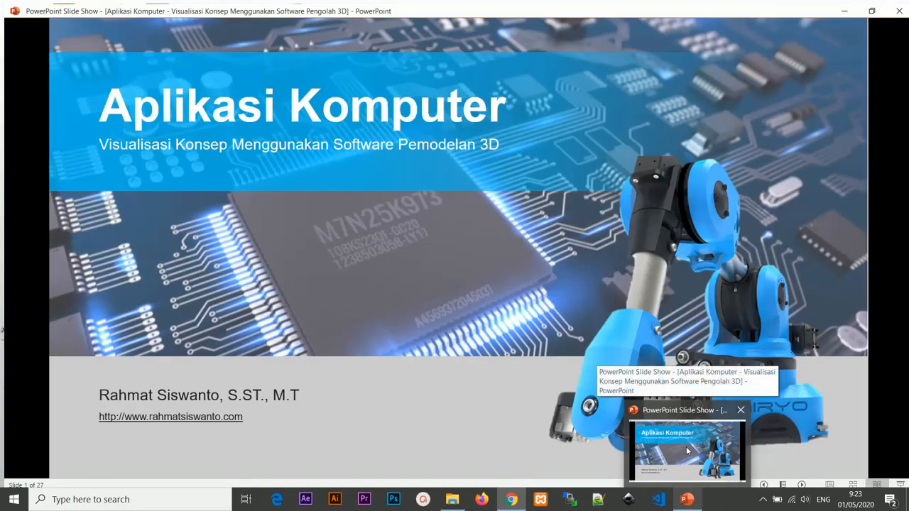
{"action": "left_click", "coordinate": [686, 449]}
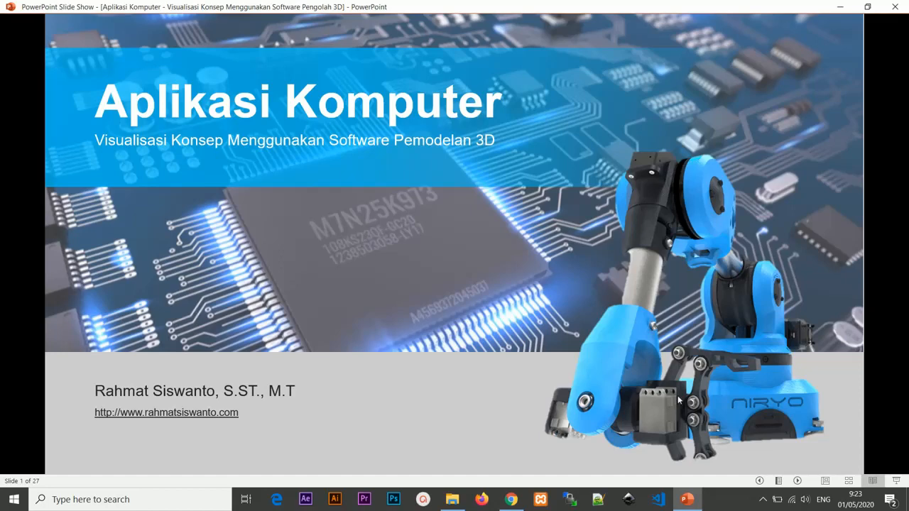
{"action": "left_click", "coordinate": [699, 501]}
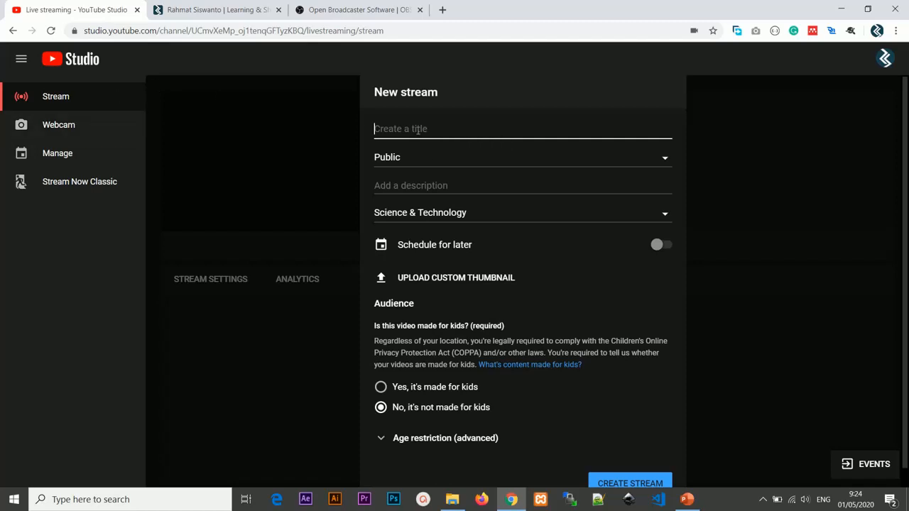
Step: Title the new stream "Webinar" and set its visibility to Unlisted, leaving the description empty
{"action": "type", "text": "Webinar"}
{"action": "left_click", "coordinate": [426, 158]}
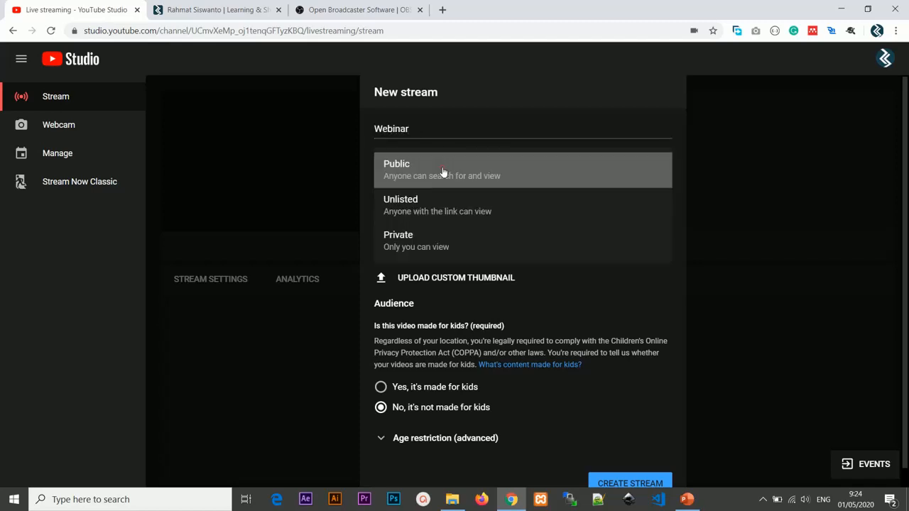
{"action": "left_click", "coordinate": [457, 211]}
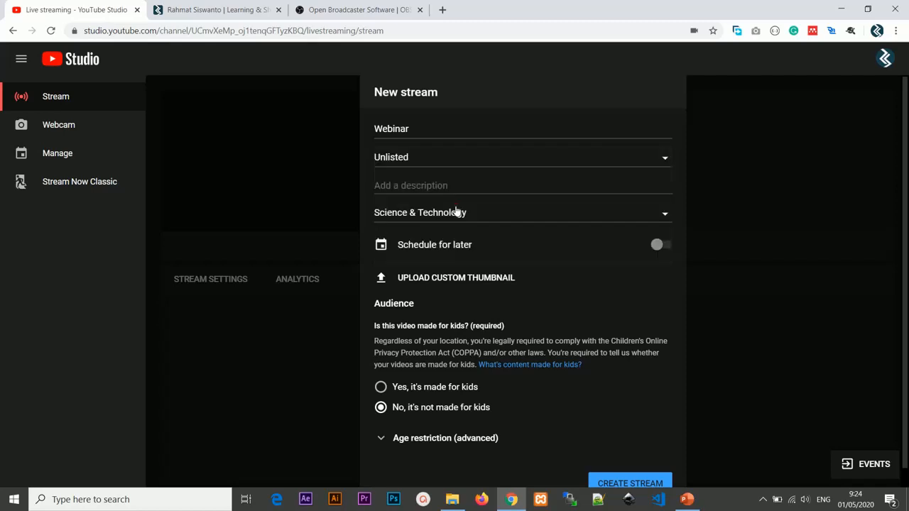
{"action": "left_click", "coordinate": [420, 153]}
{"action": "left_click", "coordinate": [429, 212]}
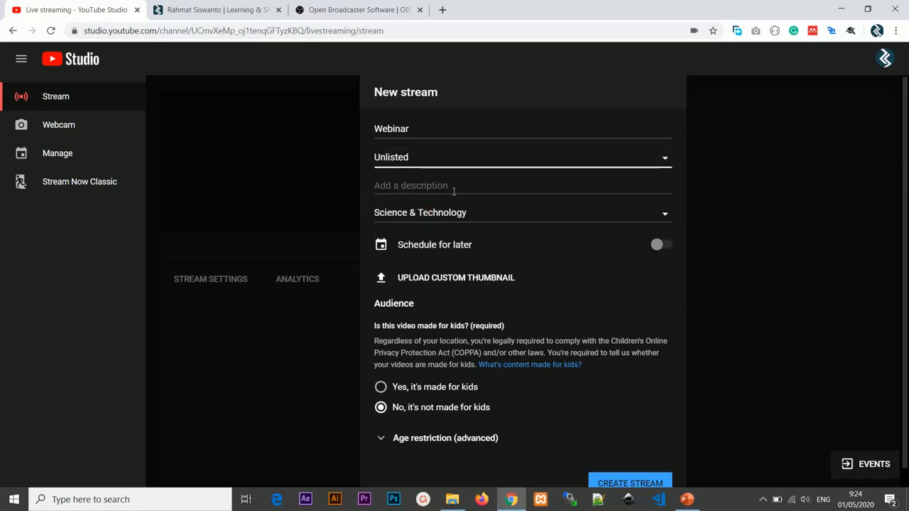
{"action": "left_click", "coordinate": [458, 186]}
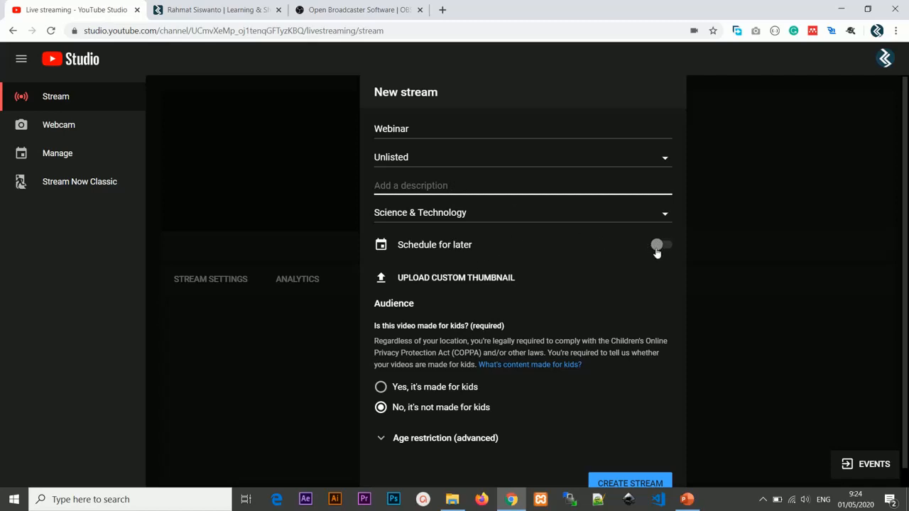
Step: Upload "Cara-live-streaming-YouTube-di-HP-Android" from the Downloads folder as the new stream's custom thumbnail
{"action": "left_click", "coordinate": [466, 283]}
{"action": "left_click", "coordinate": [154, 125]}
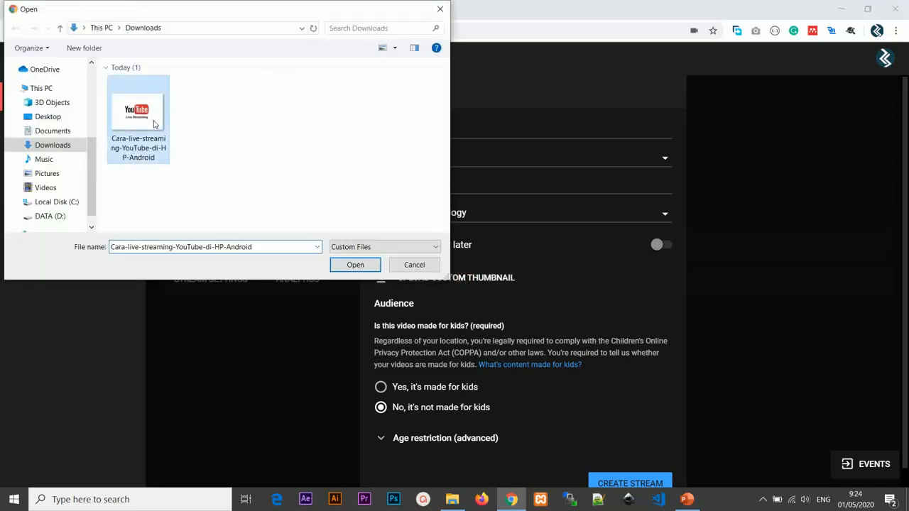
{"action": "double_click", "coordinate": [154, 124]}
{"action": "scroll", "coordinate": [557, 314], "scroll_direction": "down", "scroll_amount": 1}
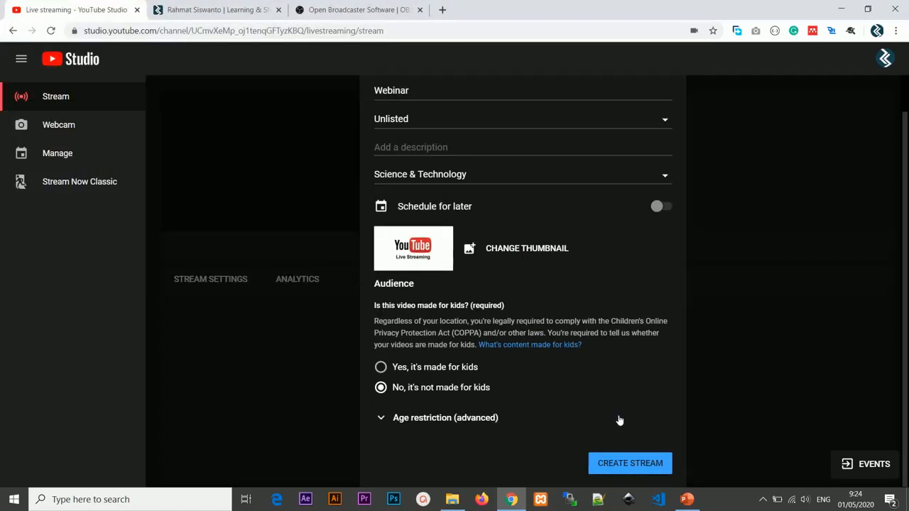
Step: Create the "Webinar" stream and open its stream setup help
{"action": "left_click", "coordinate": [619, 465]}
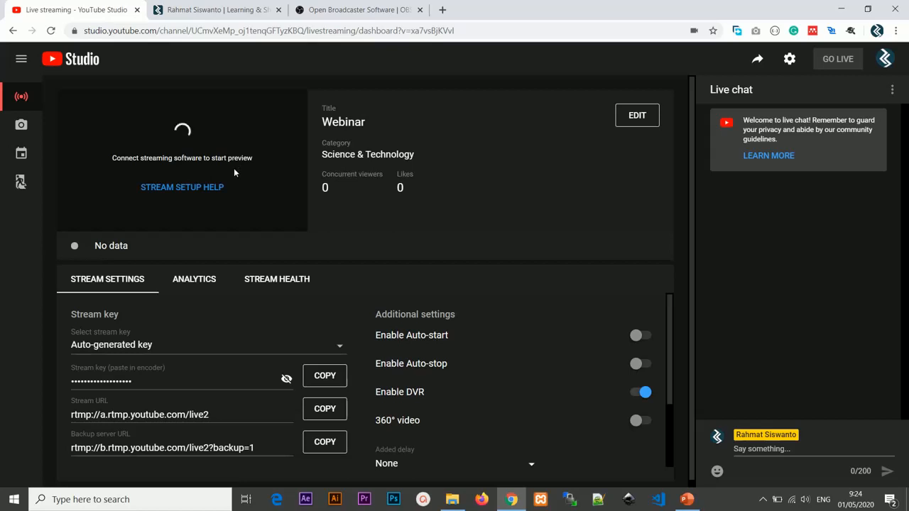
{"action": "left_click", "coordinate": [211, 187]}
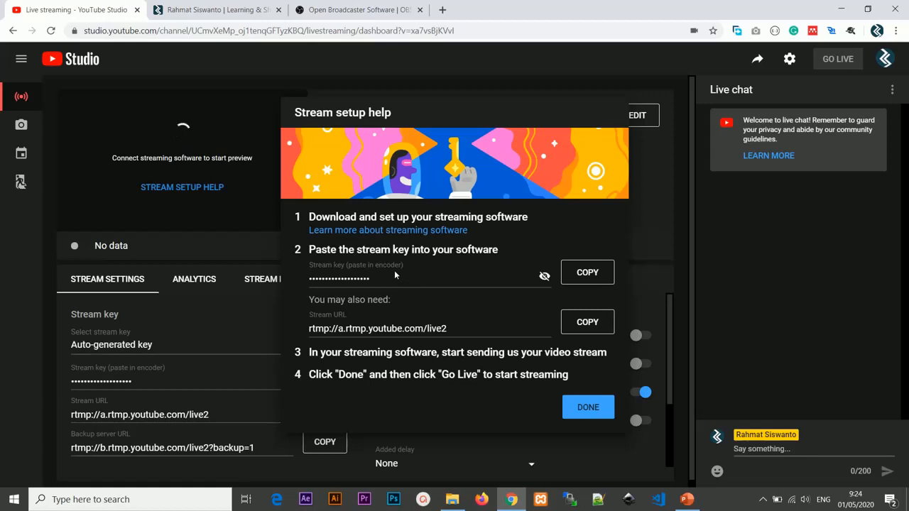
Step: Read the linked help article about streaming software in a separate tab, and close it to return to the stream setup help
{"action": "right_click", "coordinate": [404, 230]}
{"action": "left_click", "coordinate": [419, 238]}
{"action": "left_click", "coordinate": [224, 6]}
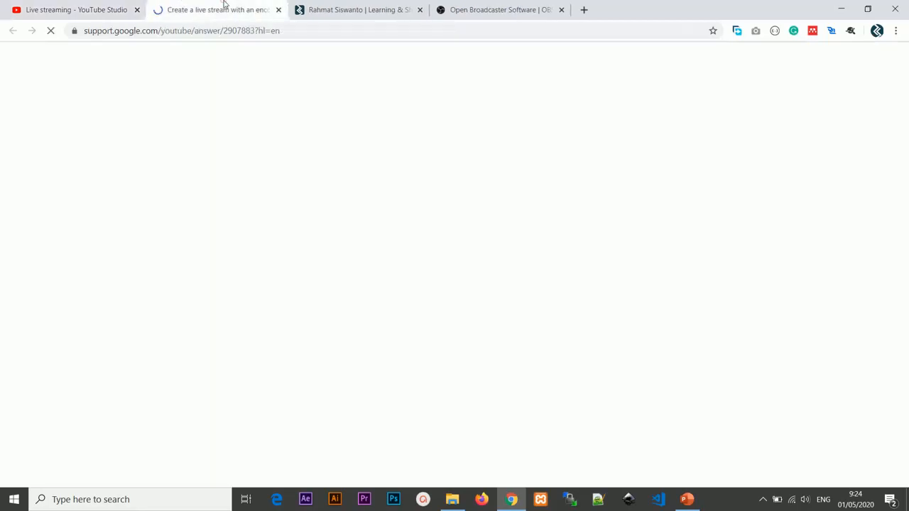
{"action": "scroll", "coordinate": [361, 257], "scroll_direction": "down", "scroll_amount": 4}
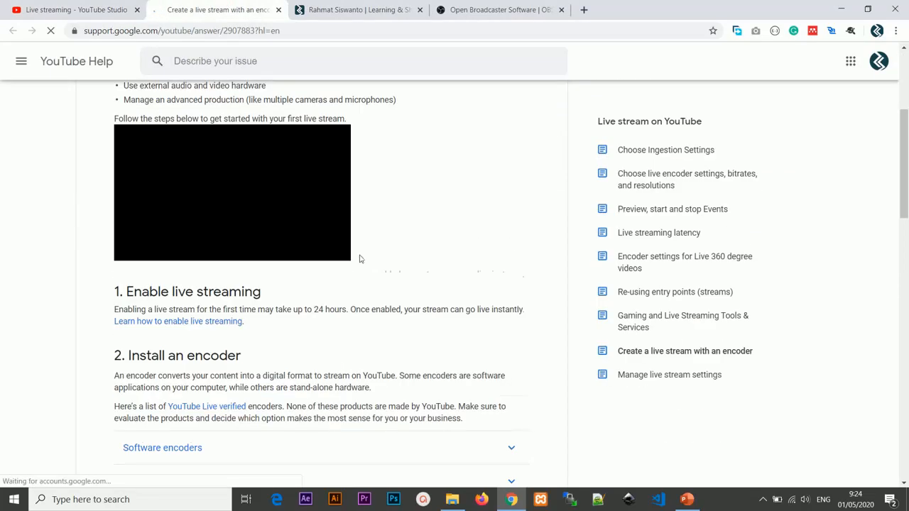
{"action": "scroll", "coordinate": [412, 270], "scroll_direction": "down", "scroll_amount": 12}
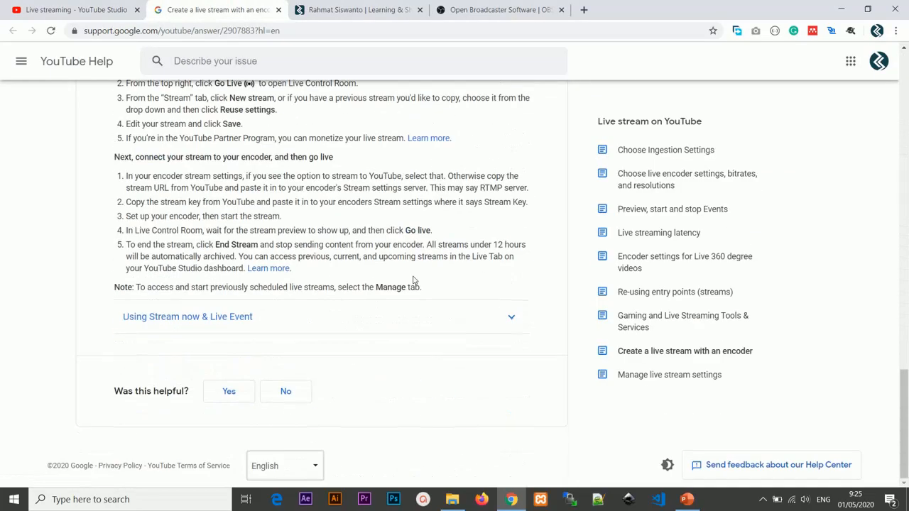
{"action": "scroll", "coordinate": [415, 282], "scroll_direction": "up", "scroll_amount": 5}
{"action": "scroll", "coordinate": [415, 282], "scroll_direction": "up", "scroll_amount": 10}
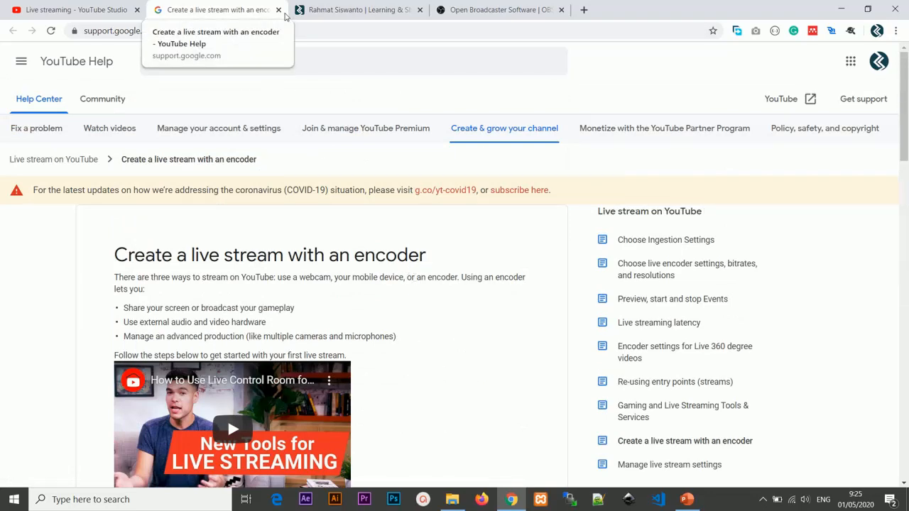
{"action": "left_click", "coordinate": [279, 10]}
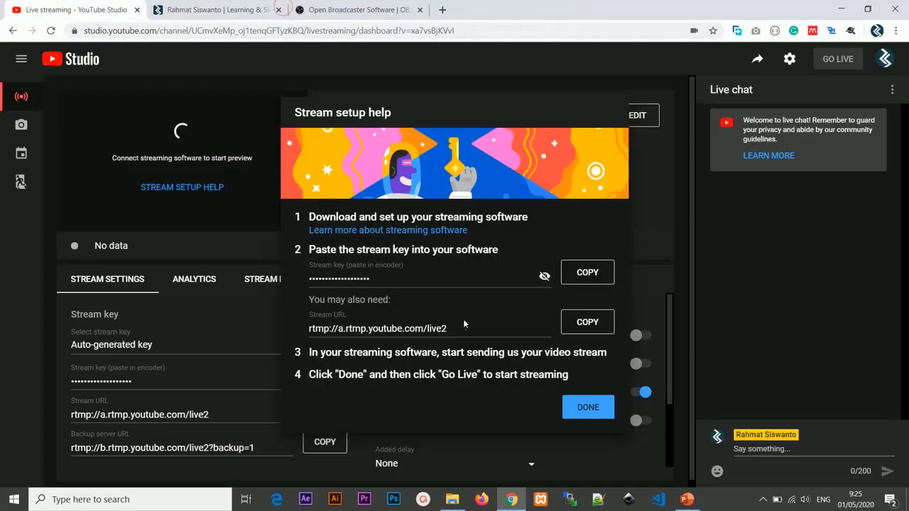
Step: Look at the OBS Project download page, launch OBS Studio (64bit) and move its window toward the middle of the screen
{"action": "left_click", "coordinate": [380, 8]}
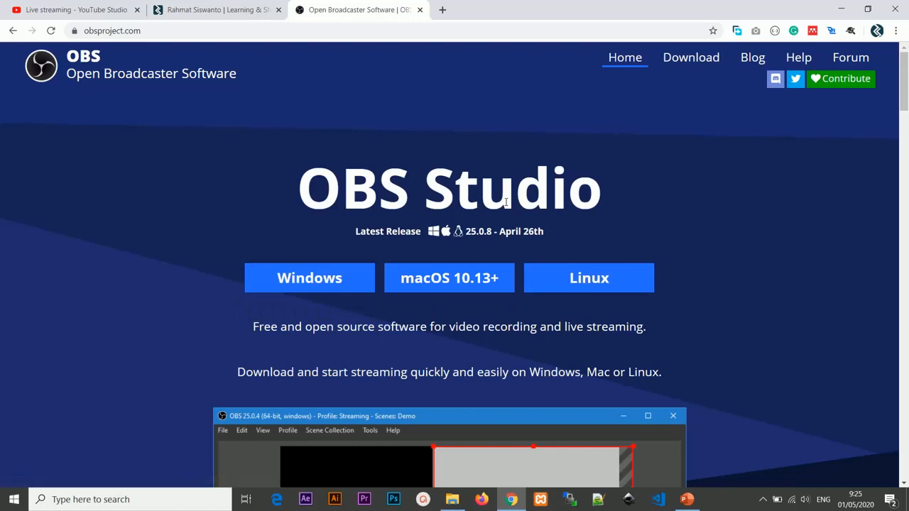
{"action": "key", "text": "super"}
{"action": "type", "text": "ob"}
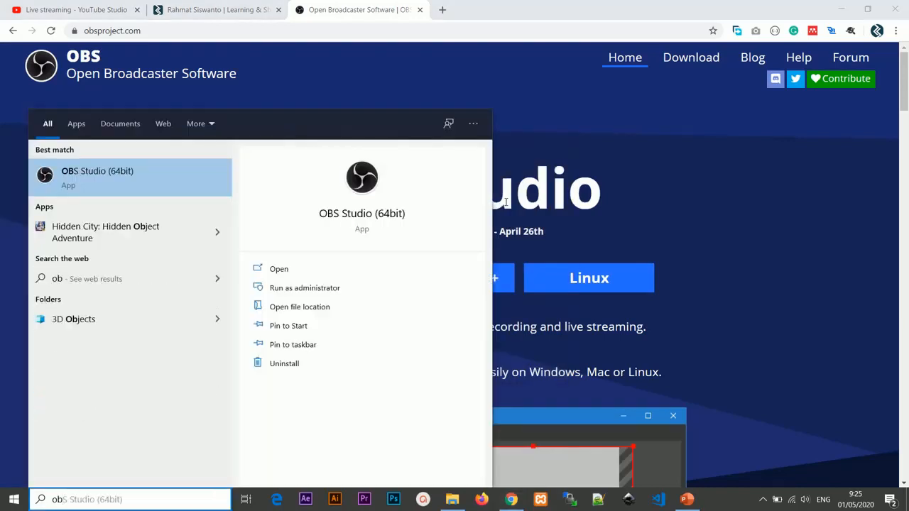
{"action": "key", "text": "Return"}
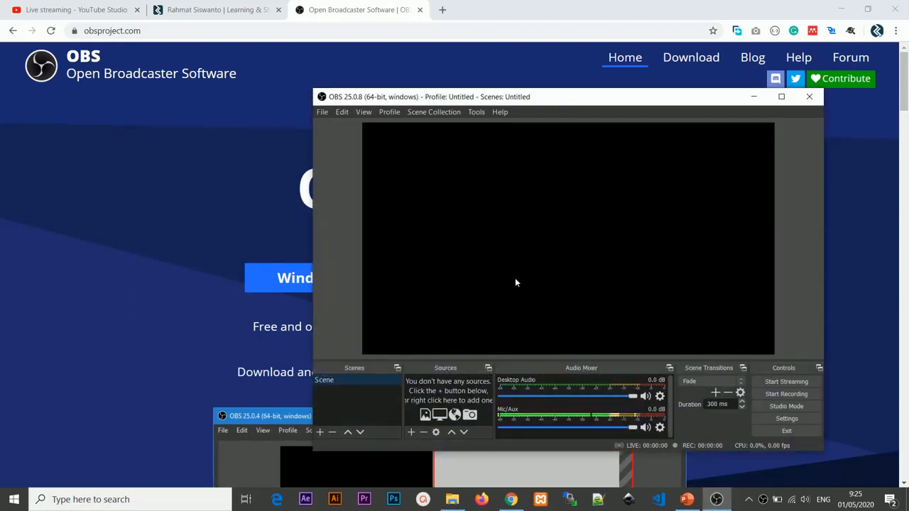
{"action": "left_click_drag", "start_coordinate": [494, 102], "coordinate": [421, 118]}
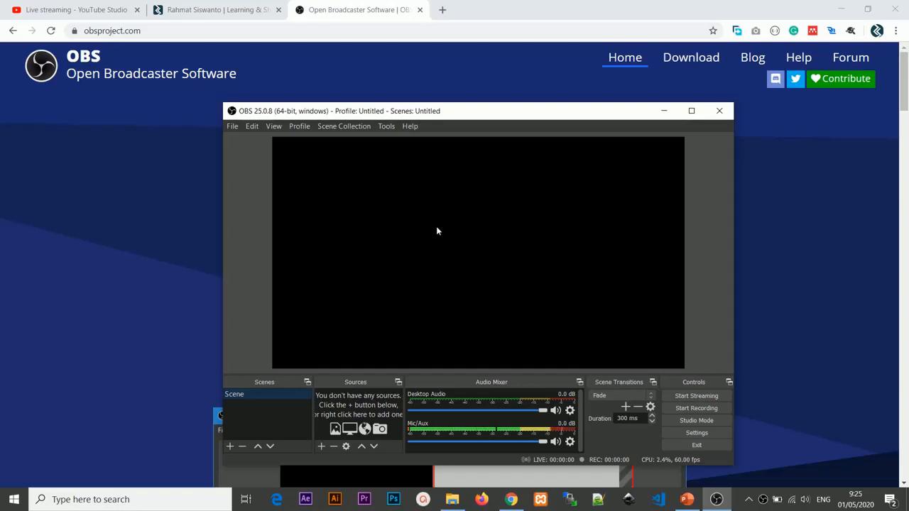
Step: Copy the stream key from the stream setup help in YouTube Studio and return to OBS Studio
{"action": "left_click", "coordinate": [110, 5]}
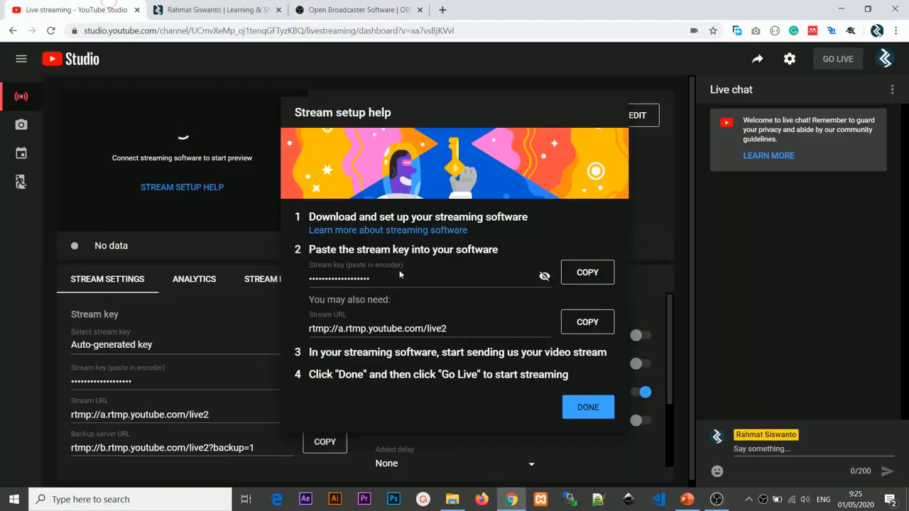
{"action": "left_click", "coordinate": [578, 274]}
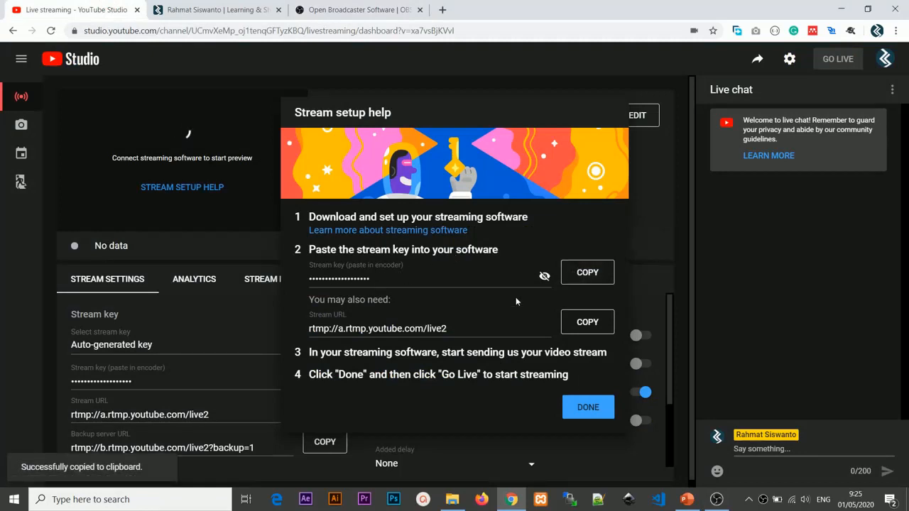
{"action": "left_click", "coordinate": [716, 503]}
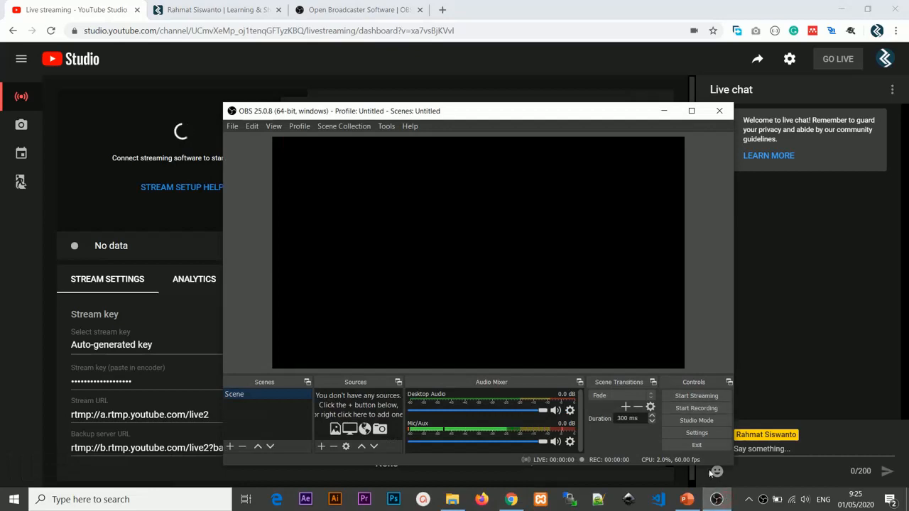
{"action": "left_click", "coordinate": [715, 502]}
{"action": "left_click", "coordinate": [604, 273]}
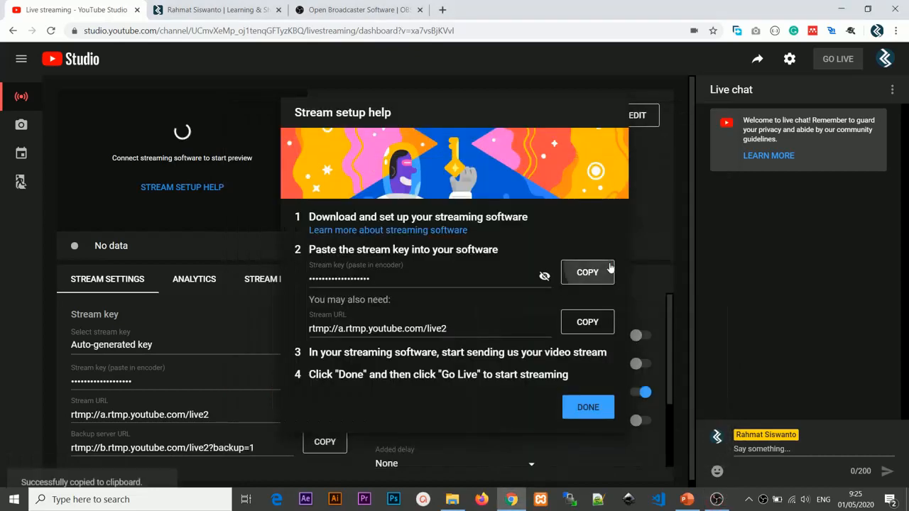
{"action": "left_click", "coordinate": [725, 504]}
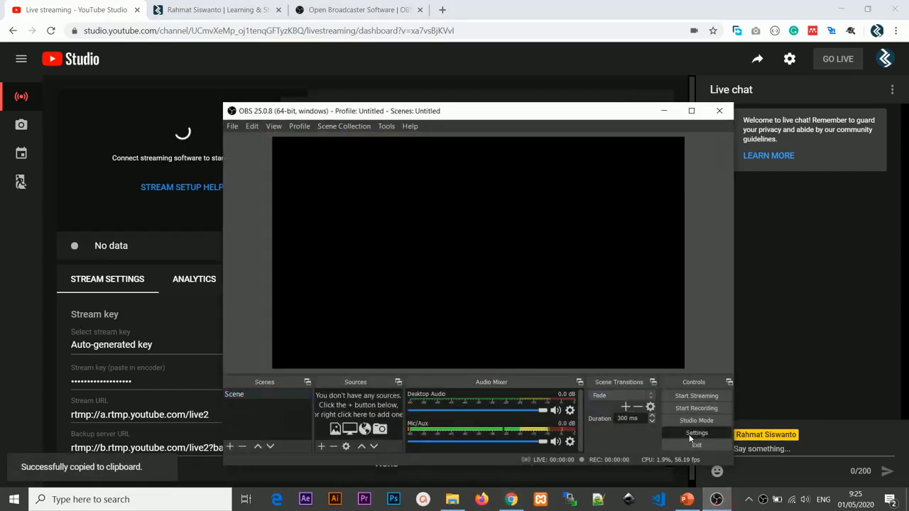
Step: In the OBS stream settings, choose YouTube / YouTube Gaming as the service, paste the copied stream key and save
{"action": "left_click", "coordinate": [696, 433]}
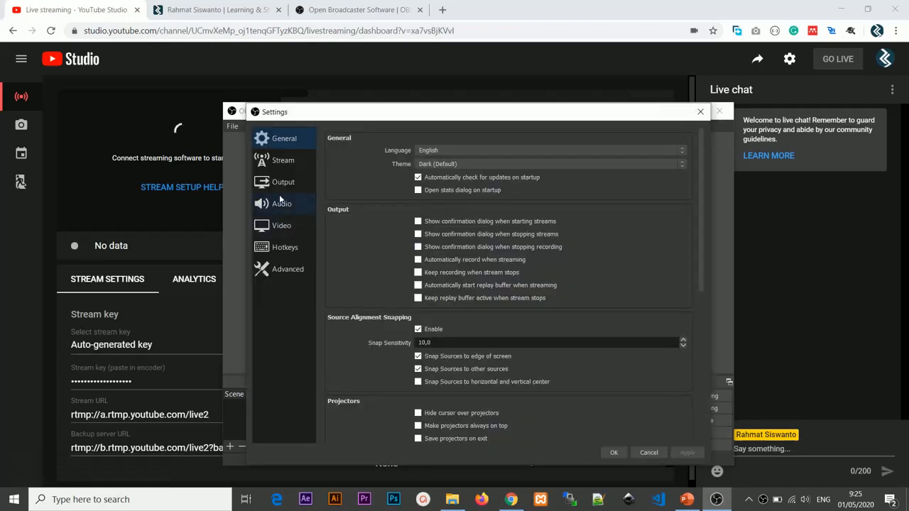
{"action": "left_click", "coordinate": [282, 159]}
{"action": "left_click", "coordinate": [465, 141]}
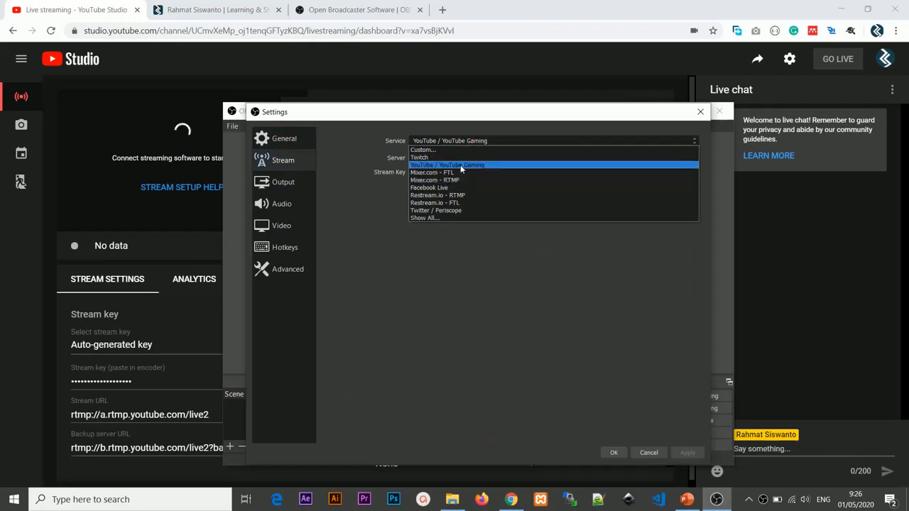
{"action": "left_click", "coordinate": [460, 165]}
{"action": "left_click", "coordinate": [458, 141]}
{"action": "left_click", "coordinate": [458, 141]}
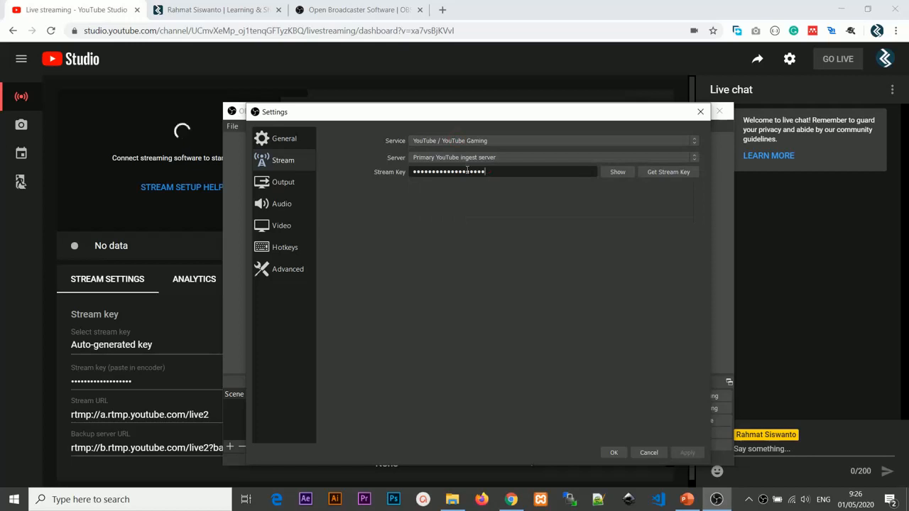
{"action": "left_click_drag", "start_coordinate": [467, 170], "coordinate": [387, 171]}
{"action": "key", "text": "ctrl+v"}
{"action": "left_click", "coordinate": [688, 452]}
{"action": "left_click", "coordinate": [612, 452]}
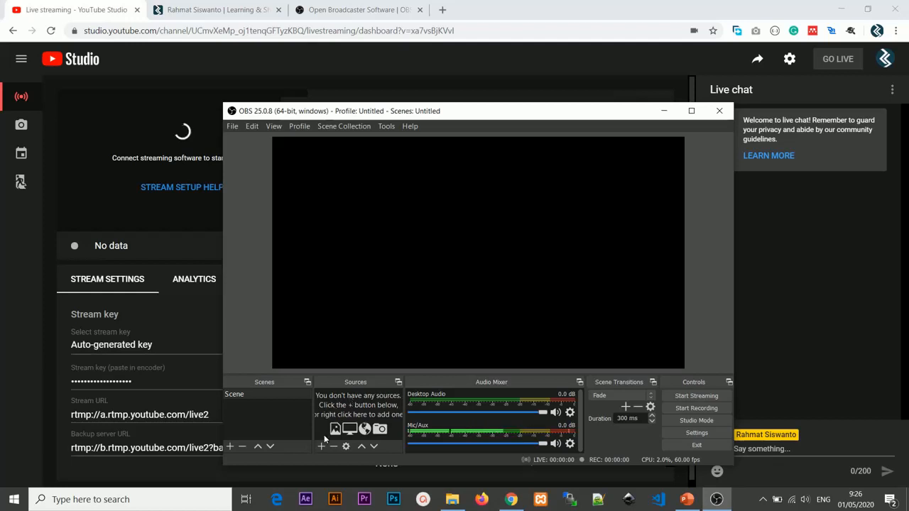
Step: Add a new Browser source with its default properties, and remove it from the scene again
{"action": "left_click", "coordinate": [321, 446]}
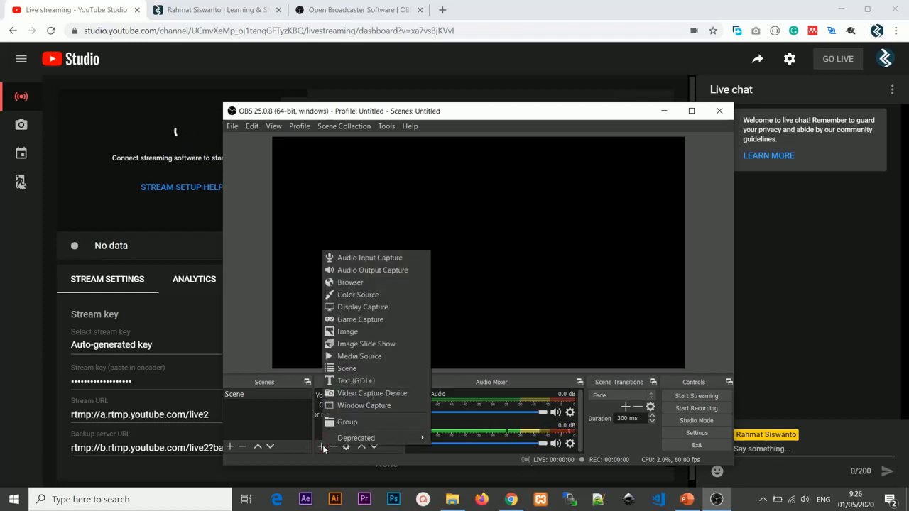
{"action": "left_click", "coordinate": [363, 288]}
{"action": "left_click", "coordinate": [497, 355]}
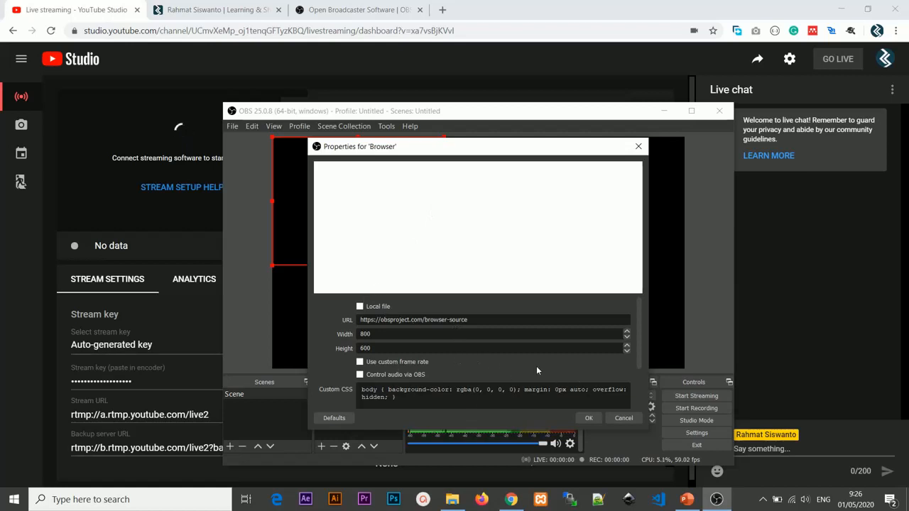
{"action": "left_click", "coordinate": [588, 418]}
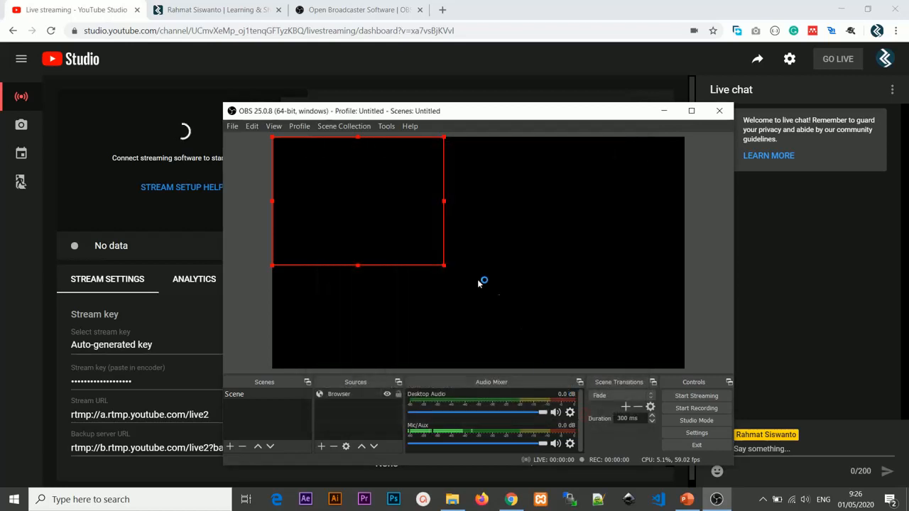
{"action": "left_click", "coordinate": [356, 394]}
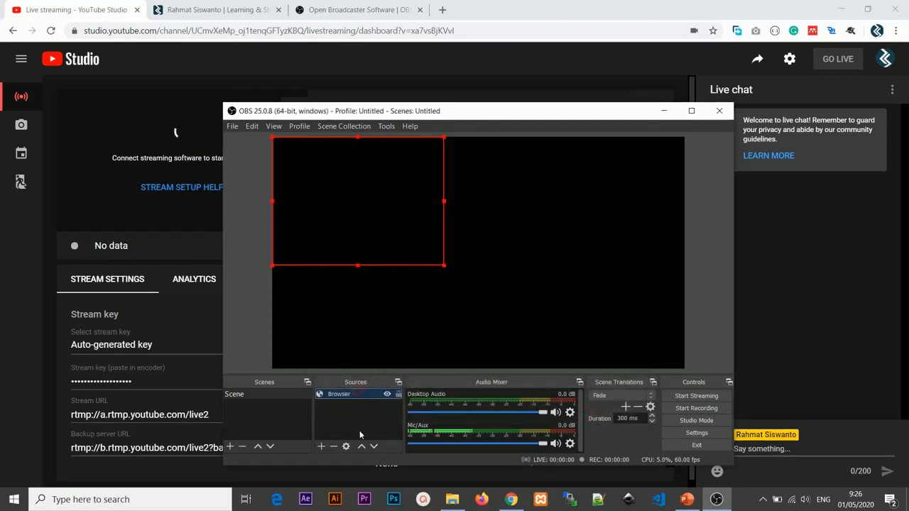
{"action": "left_click", "coordinate": [333, 446]}
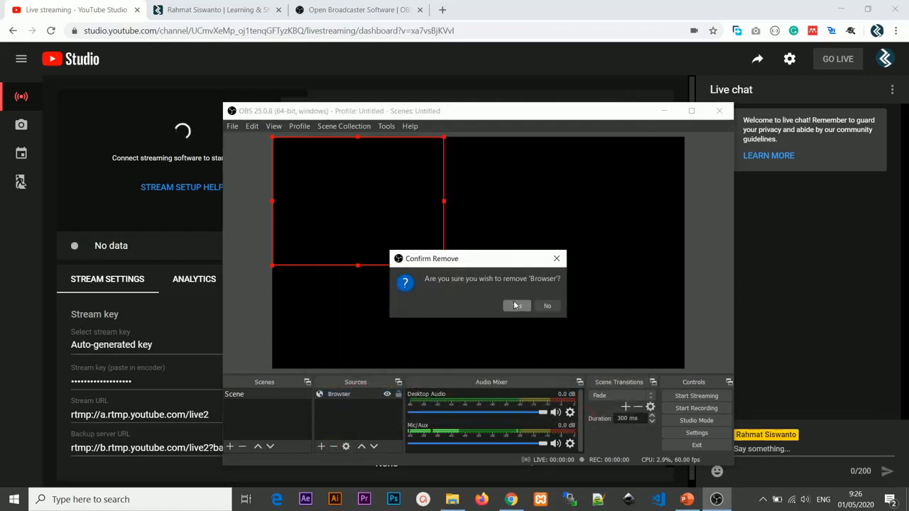
{"action": "left_click", "coordinate": [517, 305]}
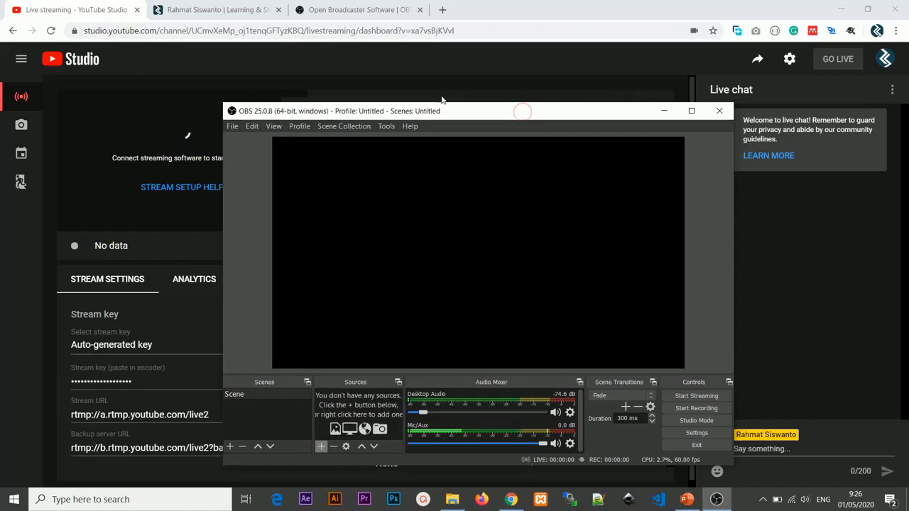
Step: Add a Video Capture Device source using the HD WebCam and enlarge its picture to fill the whole canvas
{"action": "left_click", "coordinate": [323, 446]}
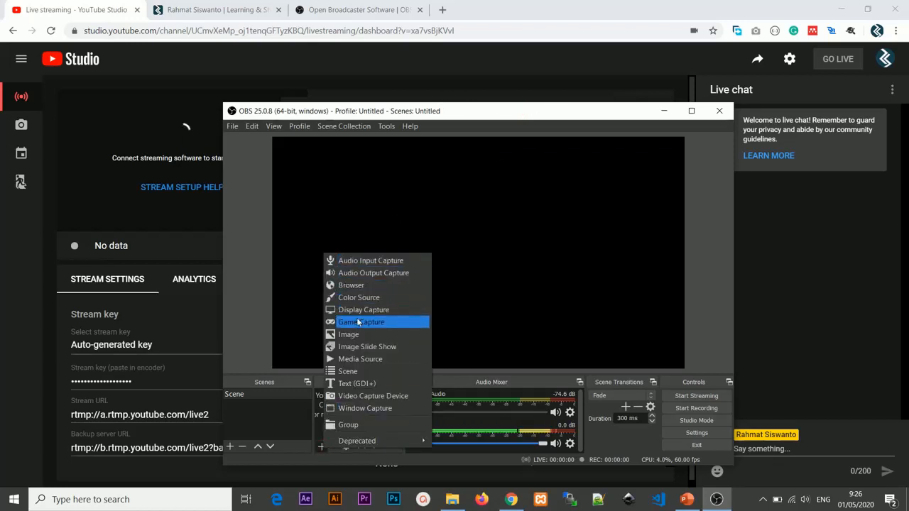
{"action": "left_click", "coordinate": [361, 395]}
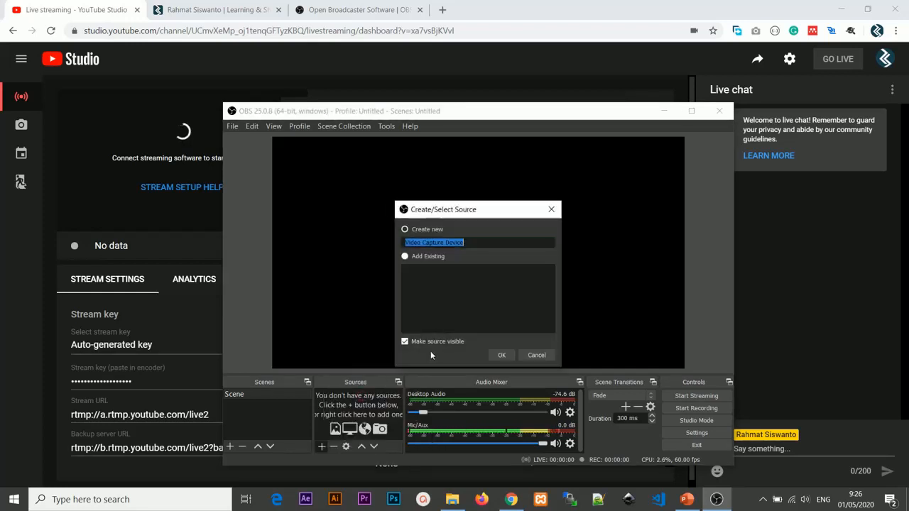
{"action": "left_click", "coordinate": [501, 356]}
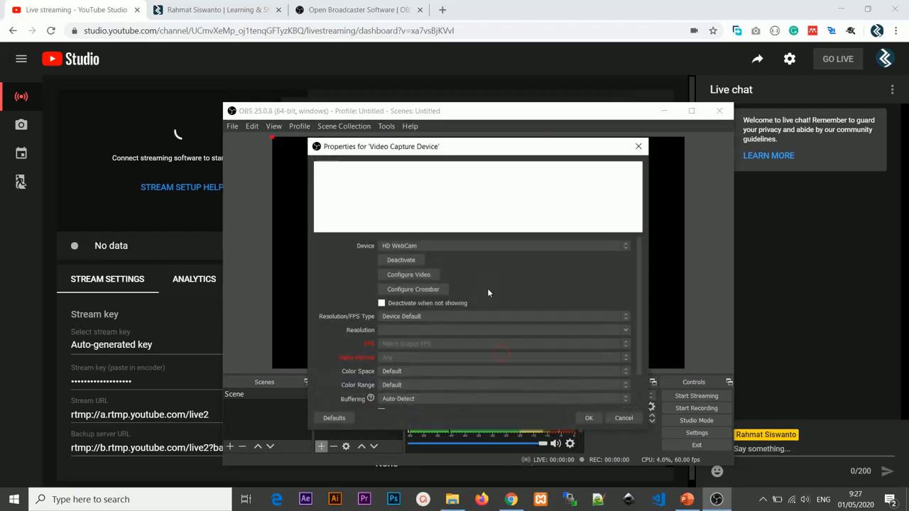
{"action": "left_click", "coordinate": [428, 246]}
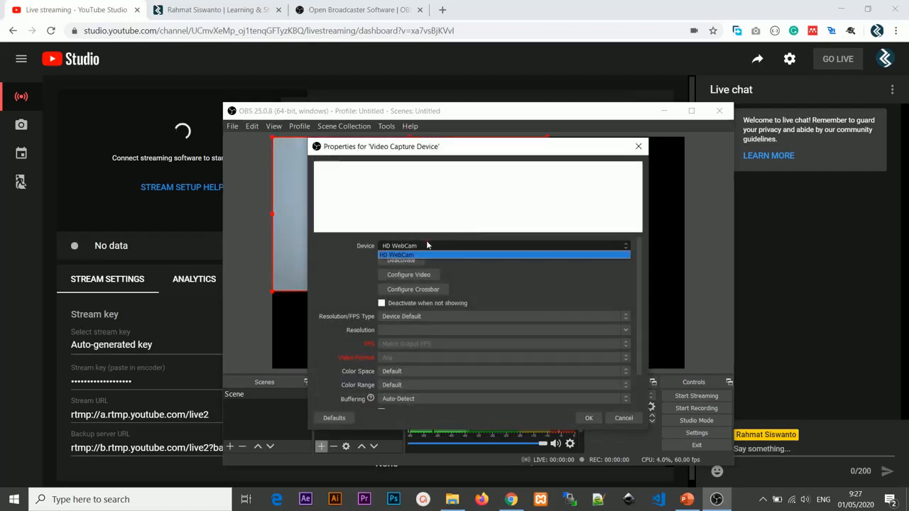
{"action": "left_click", "coordinate": [426, 241]}
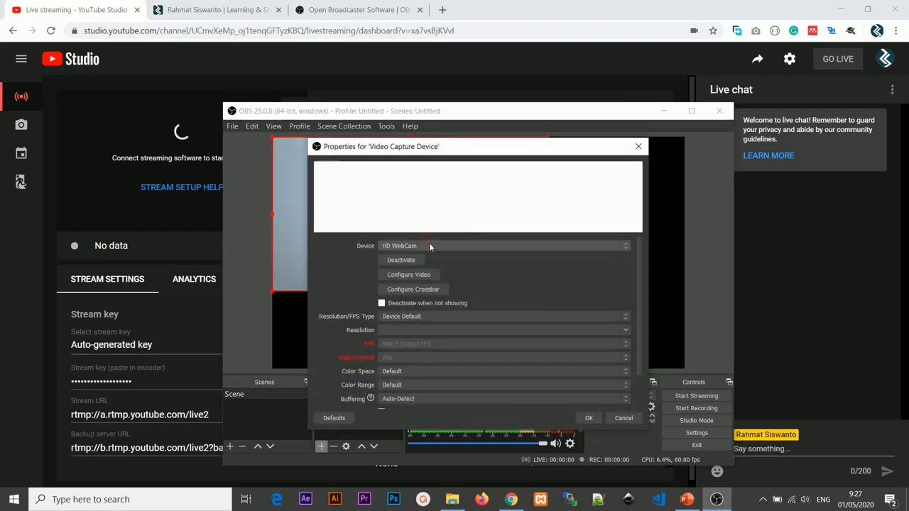
{"action": "left_click", "coordinate": [589, 421]}
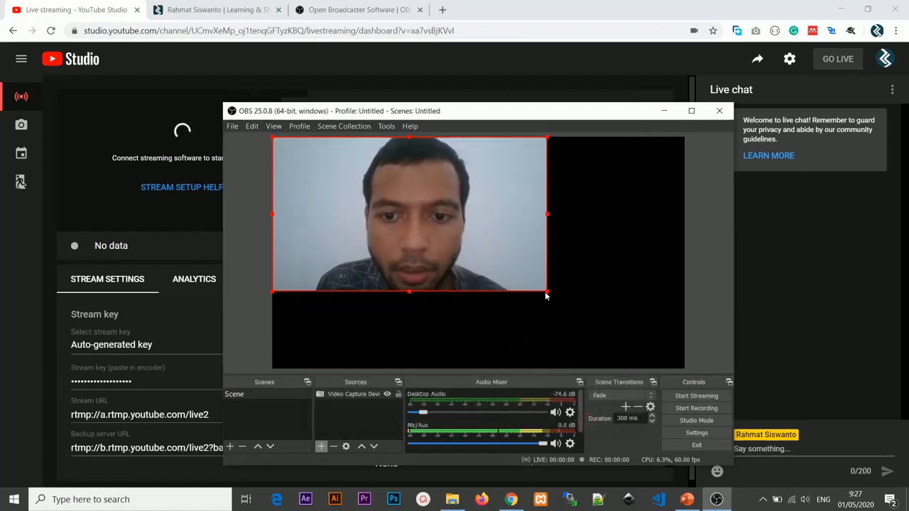
{"action": "left_click_drag", "start_coordinate": [427, 249], "coordinate": [657, 368]}
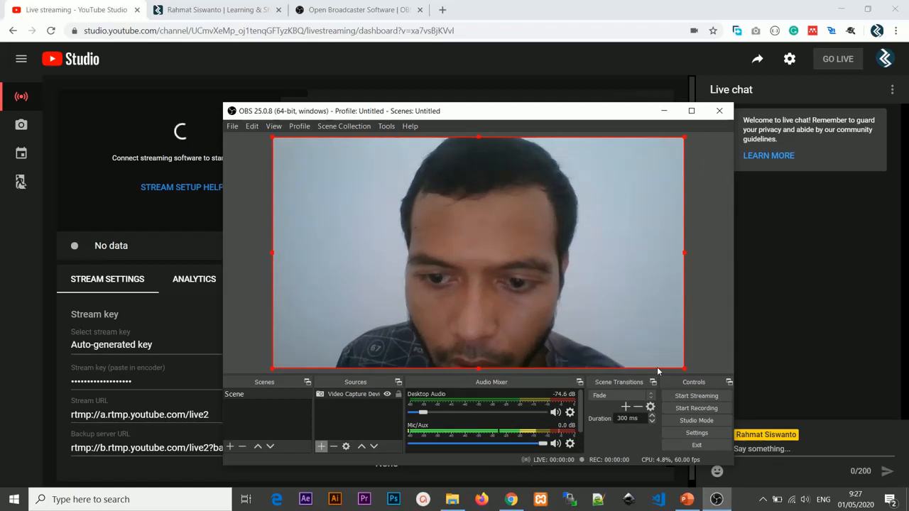
Step: Add a Text (GDI+) source reading "Webinar", and move and shrink it into the lower-left area of the canvas
{"action": "left_click", "coordinate": [321, 445]}
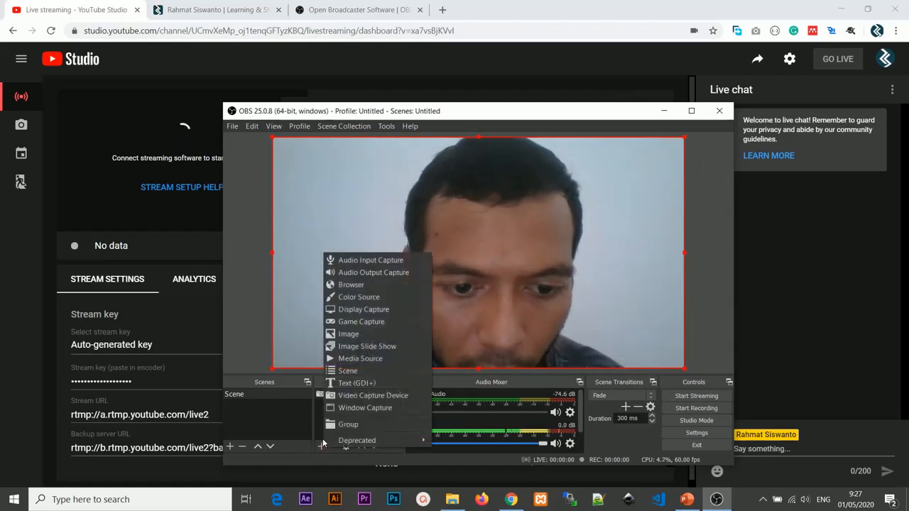
{"action": "left_click", "coordinate": [347, 385]}
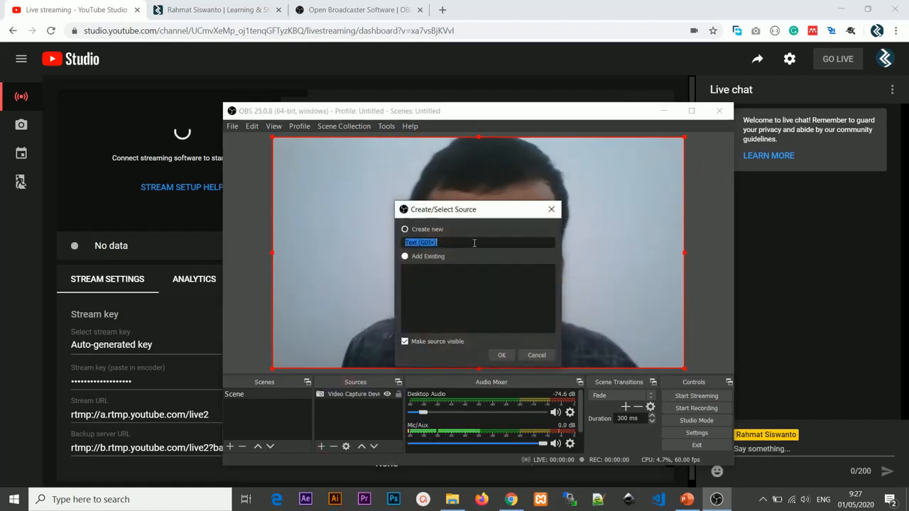
{"action": "left_click", "coordinate": [502, 355]}
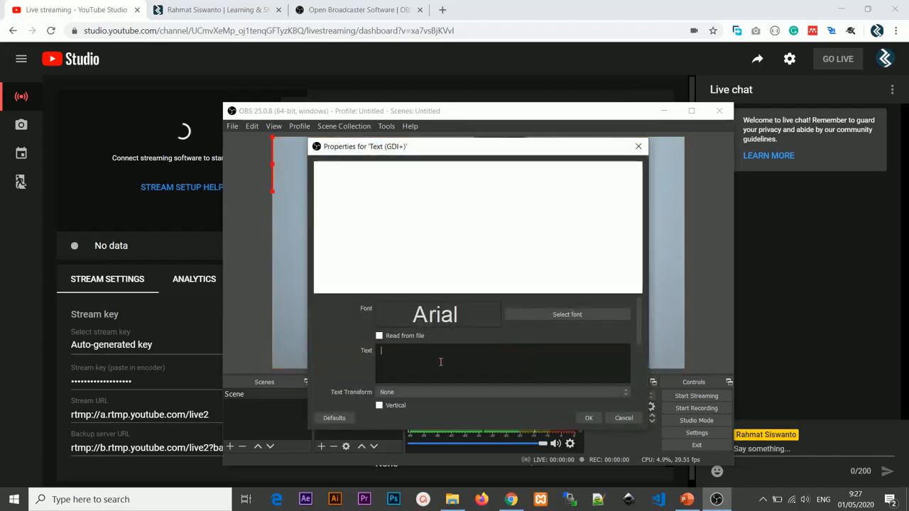
{"action": "type", "text": "Webina"}
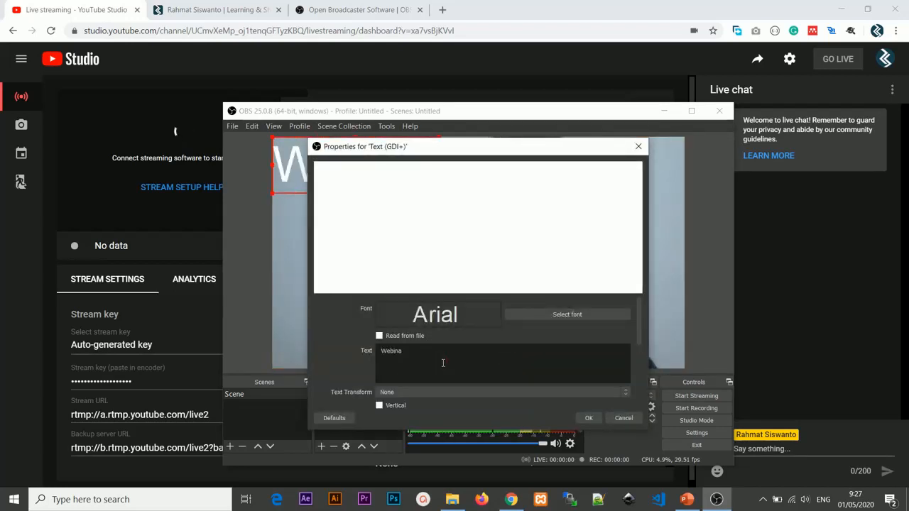
{"action": "type", "text": "r"}
{"action": "left_click", "coordinate": [592, 418]}
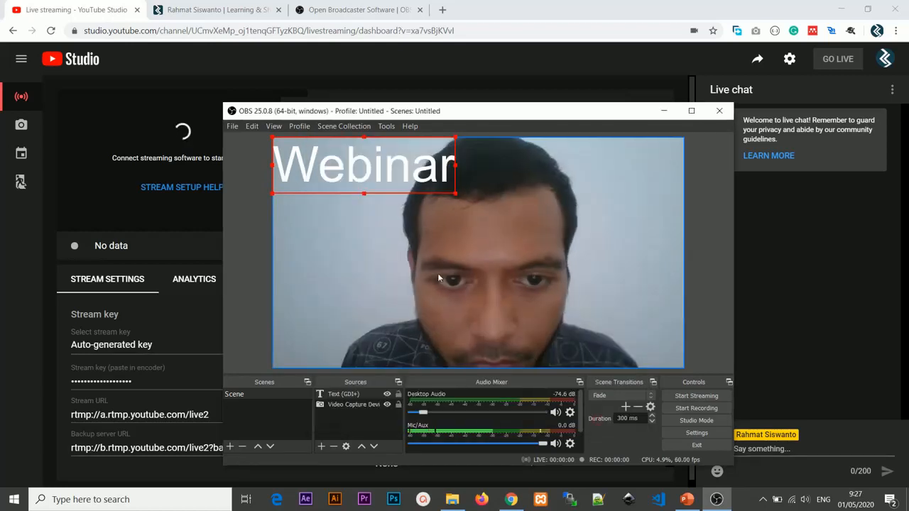
{"action": "left_click_drag", "start_coordinate": [350, 174], "coordinate": [378, 321]}
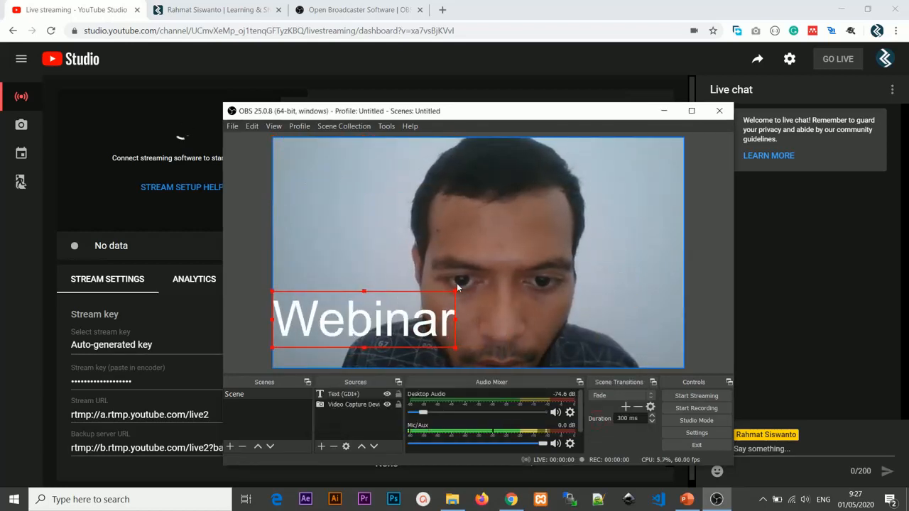
{"action": "left_click_drag", "start_coordinate": [455, 291], "coordinate": [344, 347]}
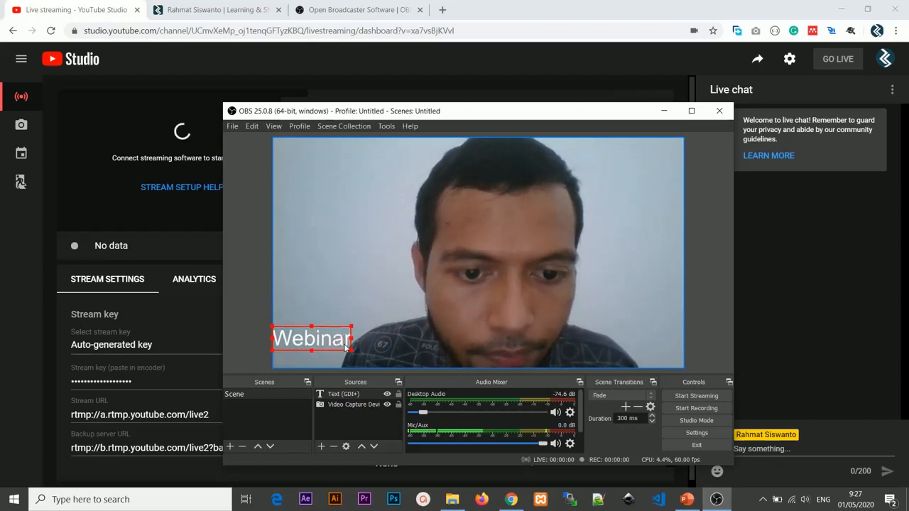
Step: Add an Image source using Cara-live-streaming-YouTube-di-HP-Android.jpg from the Downloads folder
{"action": "left_click", "coordinate": [323, 447]}
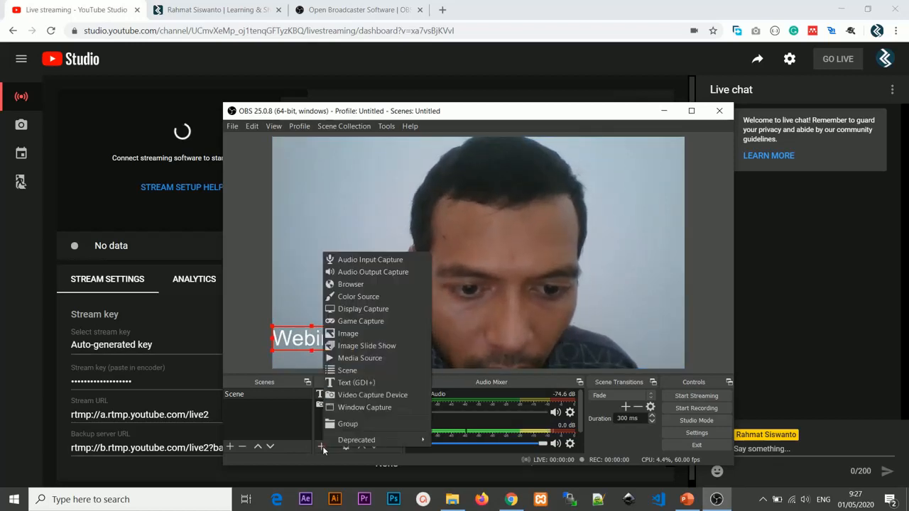
{"action": "left_click", "coordinate": [351, 333]}
{"action": "left_click", "coordinate": [501, 354]}
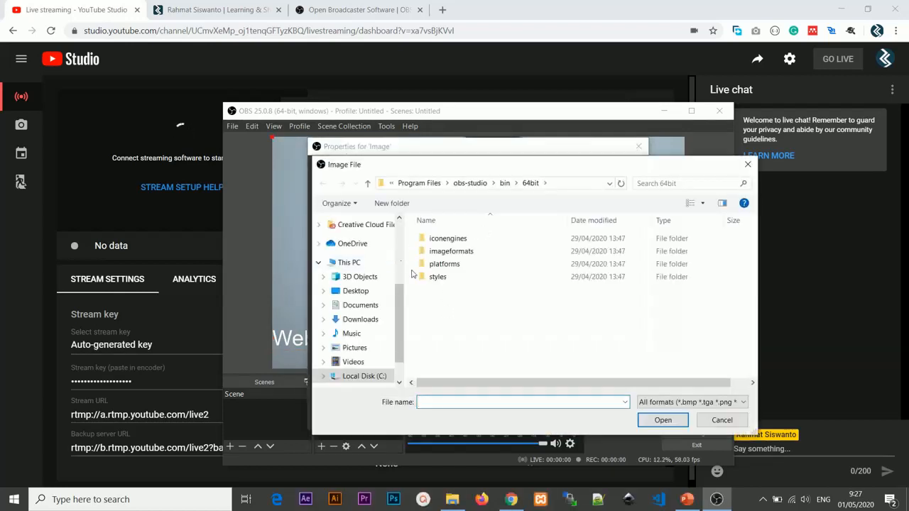
{"action": "left_click", "coordinate": [362, 321]}
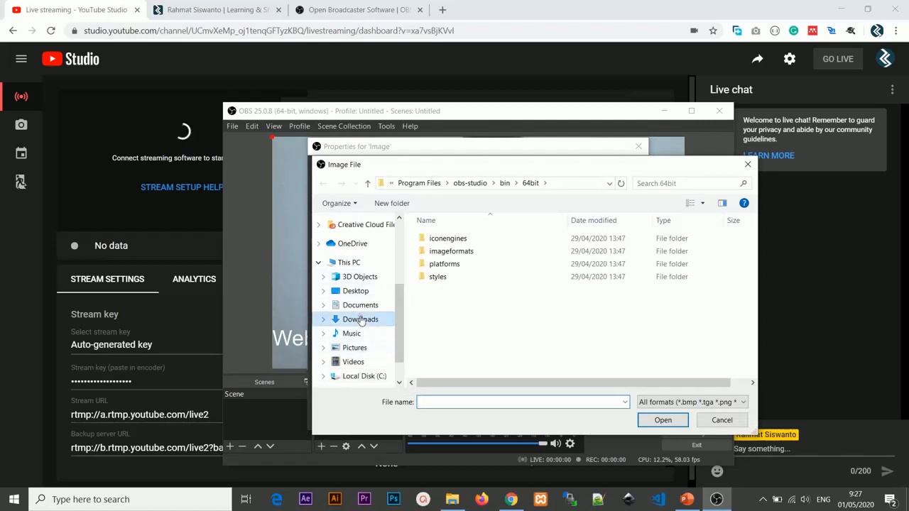
{"action": "double_click", "coordinate": [469, 280]}
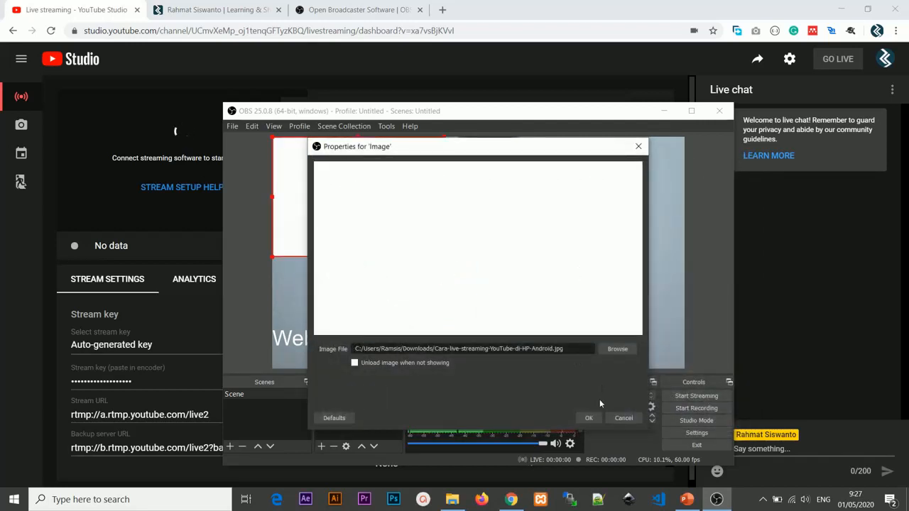
{"action": "left_click", "coordinate": [588, 418]}
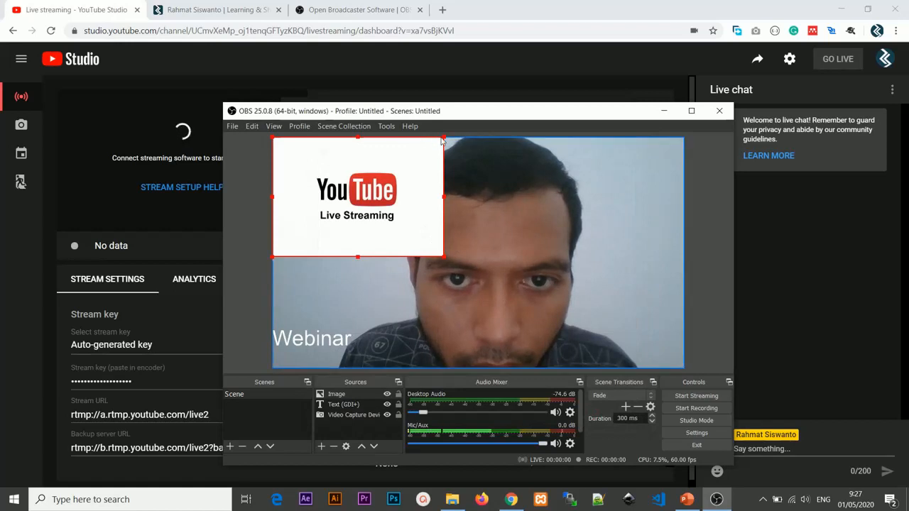
Step: Shrink the YouTube Live Streaming image to about the width of the "Webinar" text and place it directly above that text
{"action": "left_click_drag", "start_coordinate": [445, 139], "coordinate": [355, 197]}
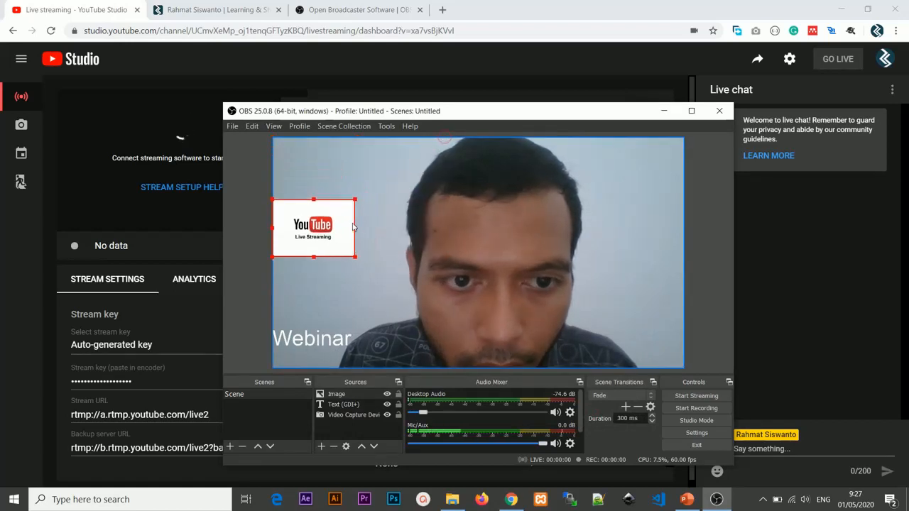
{"action": "left_click_drag", "start_coordinate": [324, 234], "coordinate": [327, 308]}
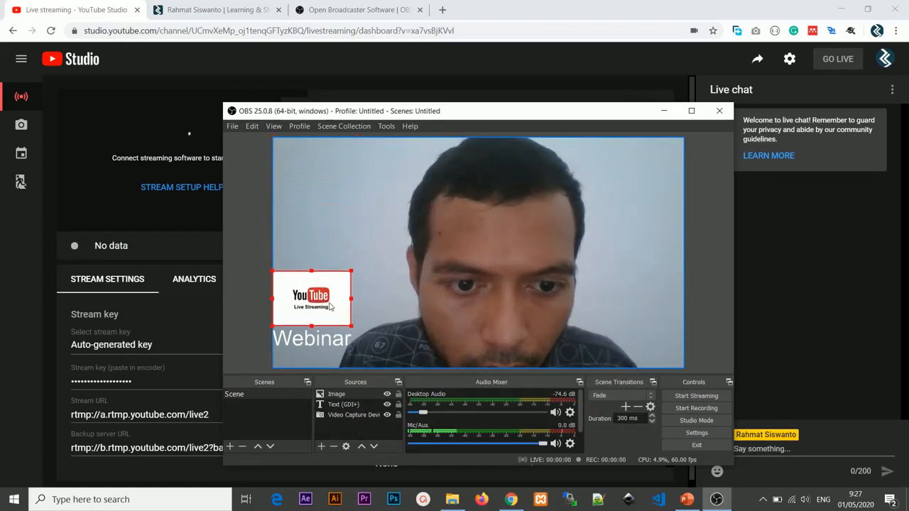
{"action": "left_click", "coordinate": [460, 260]}
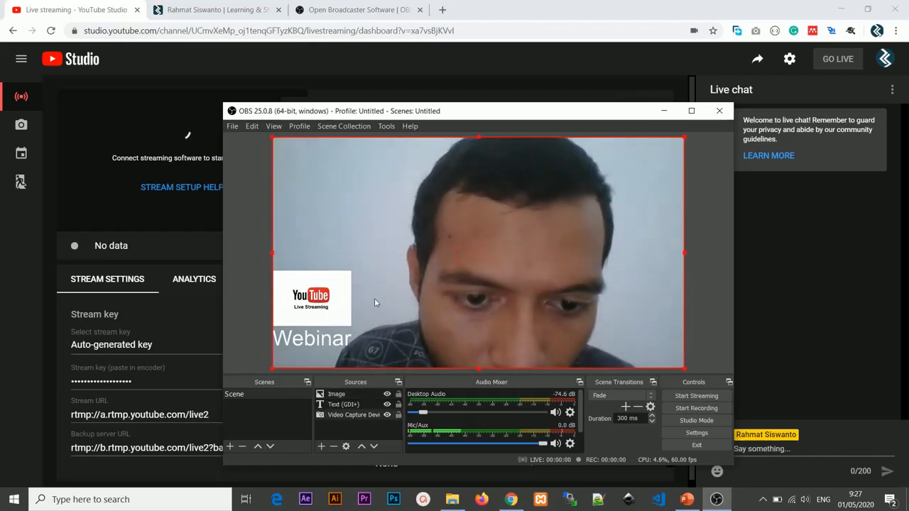
{"action": "left_click", "coordinate": [334, 431]}
{"action": "left_click", "coordinate": [240, 394]}
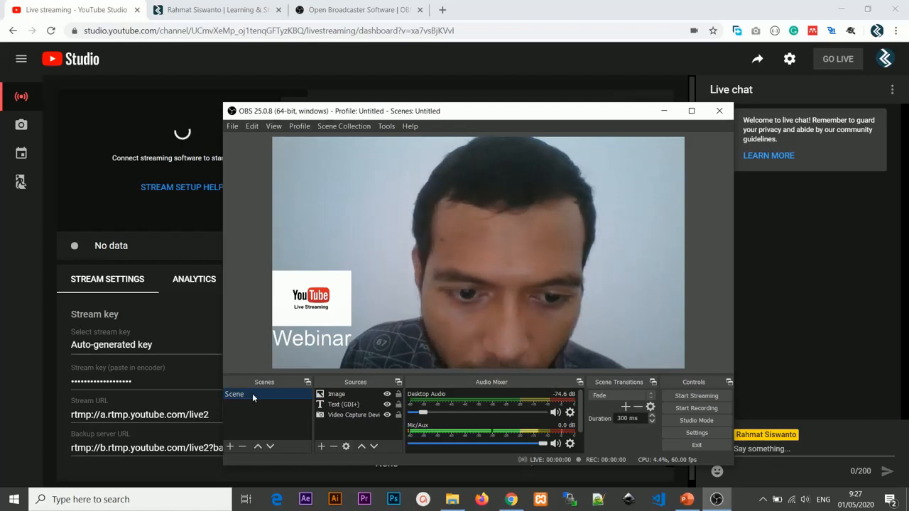
{"action": "left_click", "coordinate": [230, 448]}
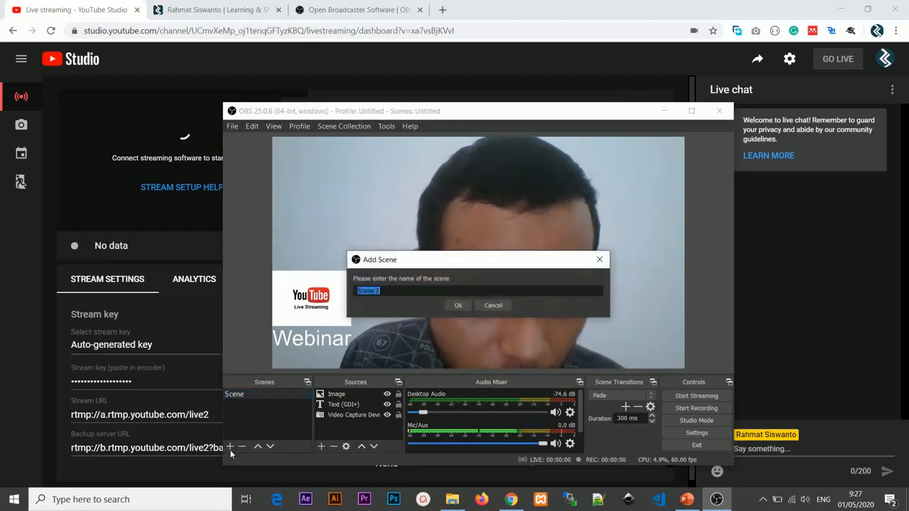
{"action": "left_click", "coordinate": [486, 308]}
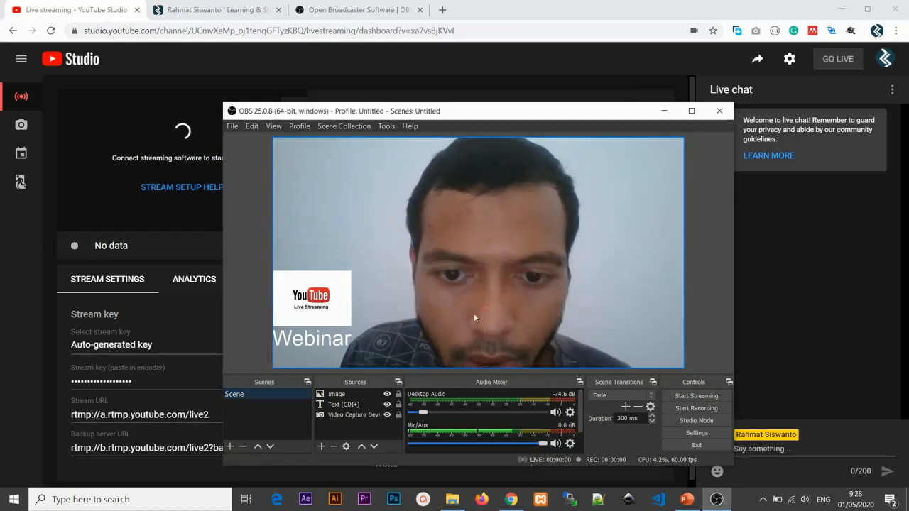
{"action": "left_click", "coordinate": [338, 395]}
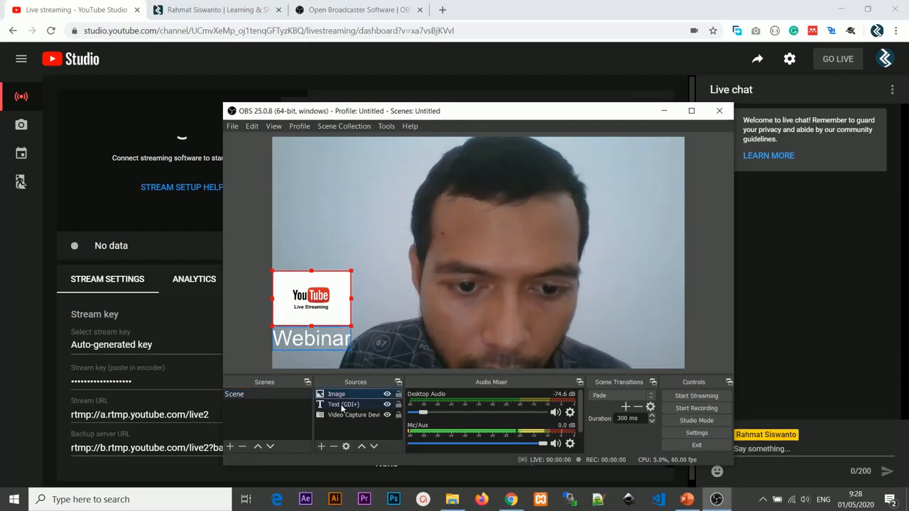
{"action": "left_click", "coordinate": [343, 405]}
{"action": "left_click", "coordinate": [341, 418]}
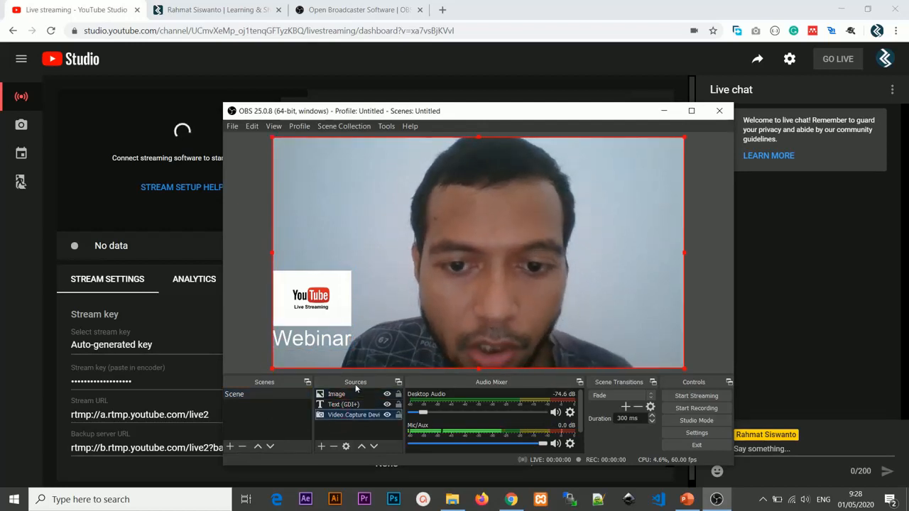
{"action": "left_click", "coordinate": [349, 423]}
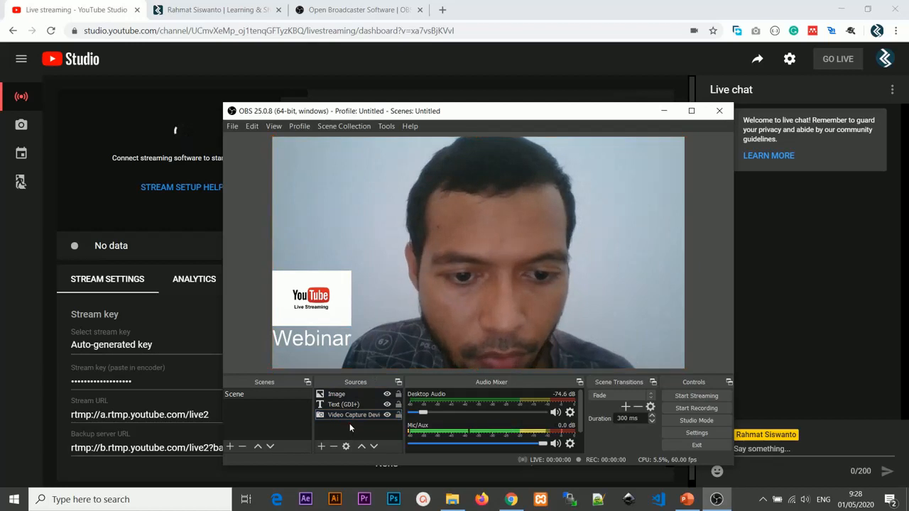
Step: Add a second scene with the suggested name Scene 2
{"action": "left_click", "coordinate": [230, 446]}
{"action": "left_click", "coordinate": [471, 305]}
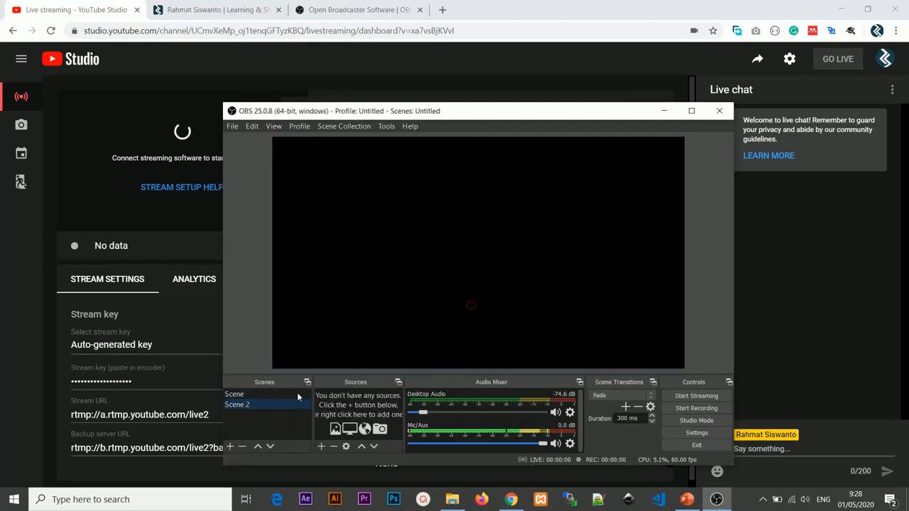
{"action": "left_click", "coordinate": [322, 447]}
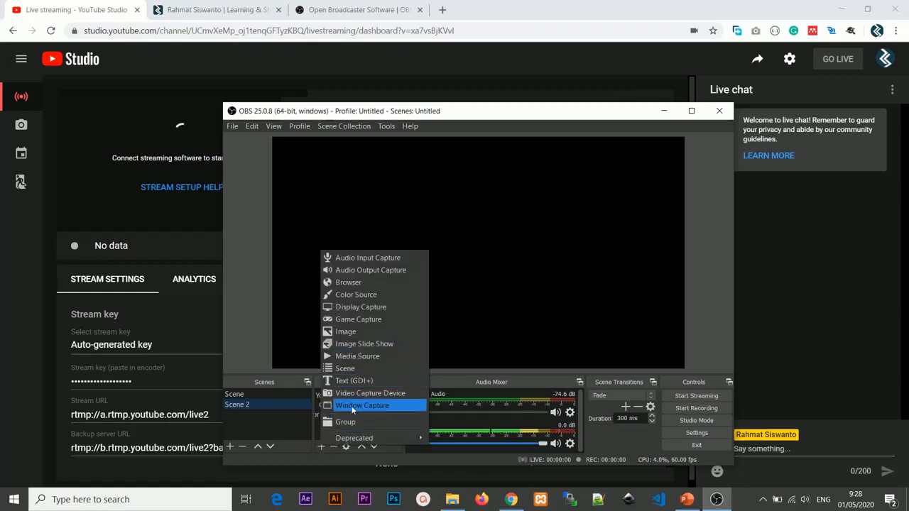
{"action": "left_click", "coordinate": [352, 406]}
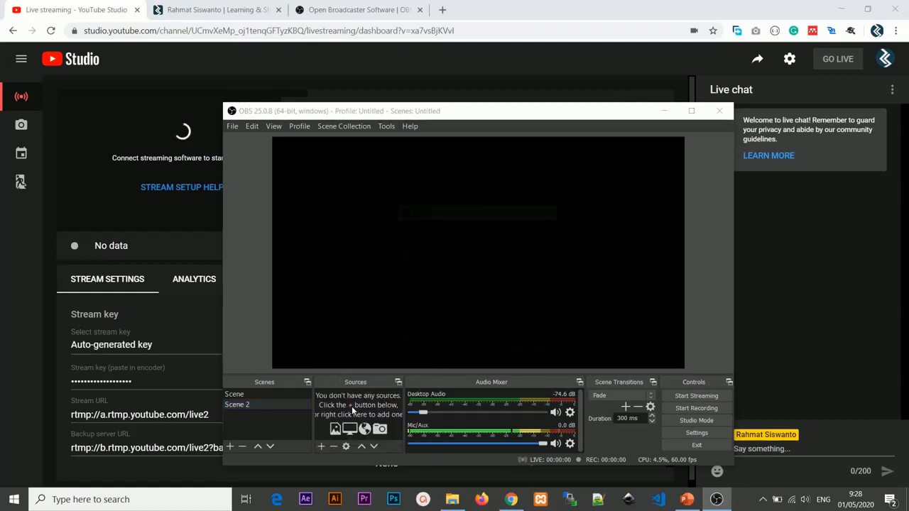
{"action": "left_click", "coordinate": [501, 355]}
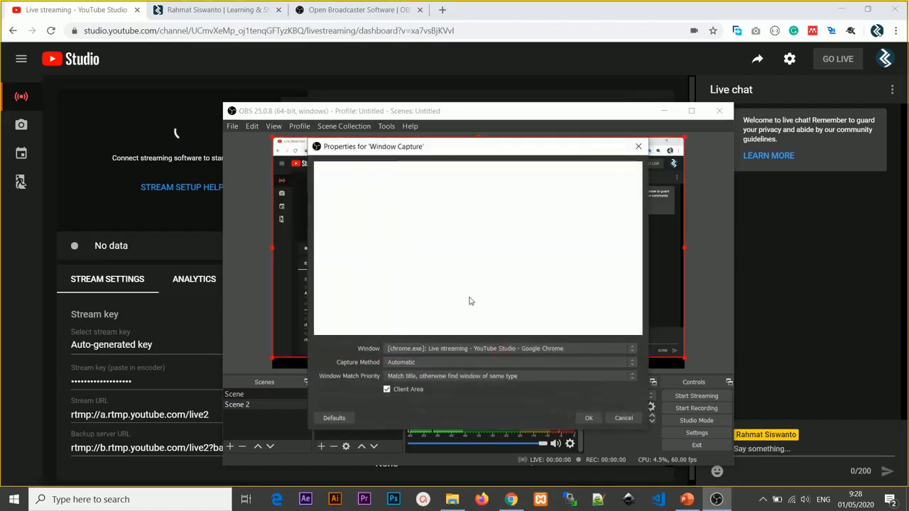
{"action": "left_click", "coordinate": [491, 350]}
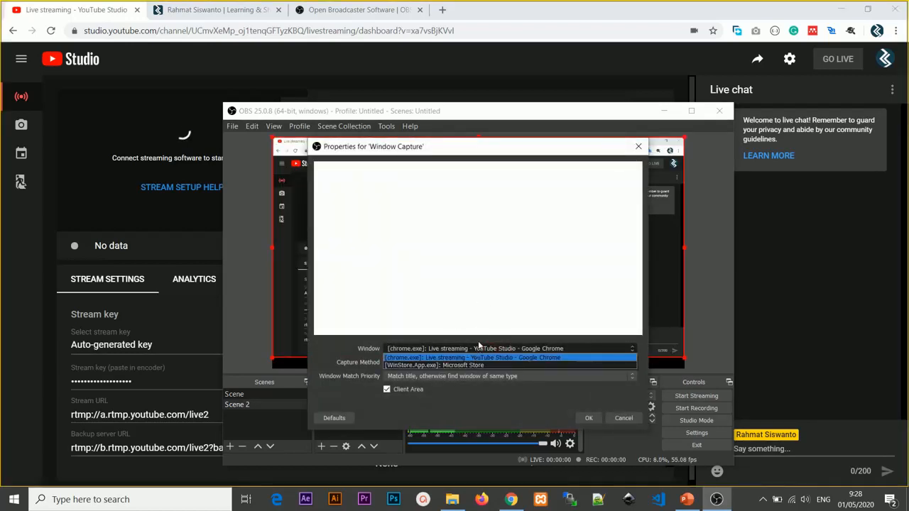
{"action": "left_click", "coordinate": [482, 328]}
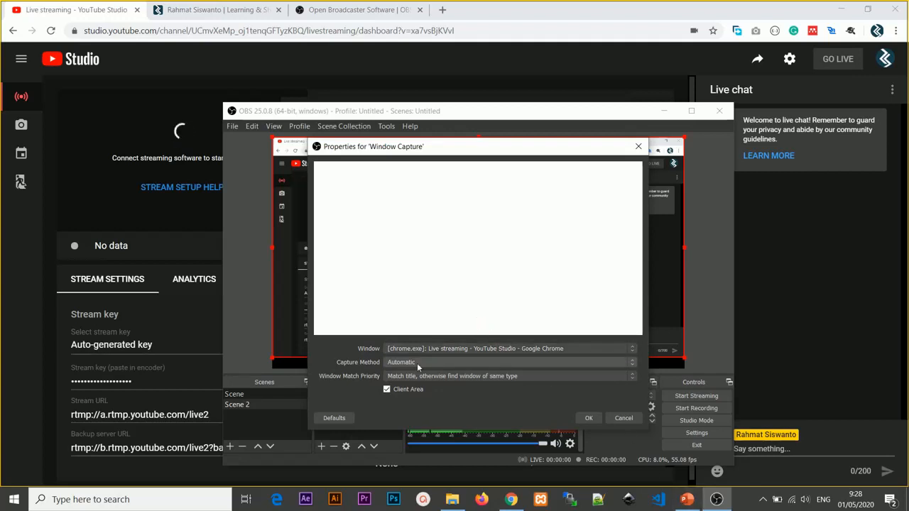
{"action": "left_click", "coordinate": [494, 348]}
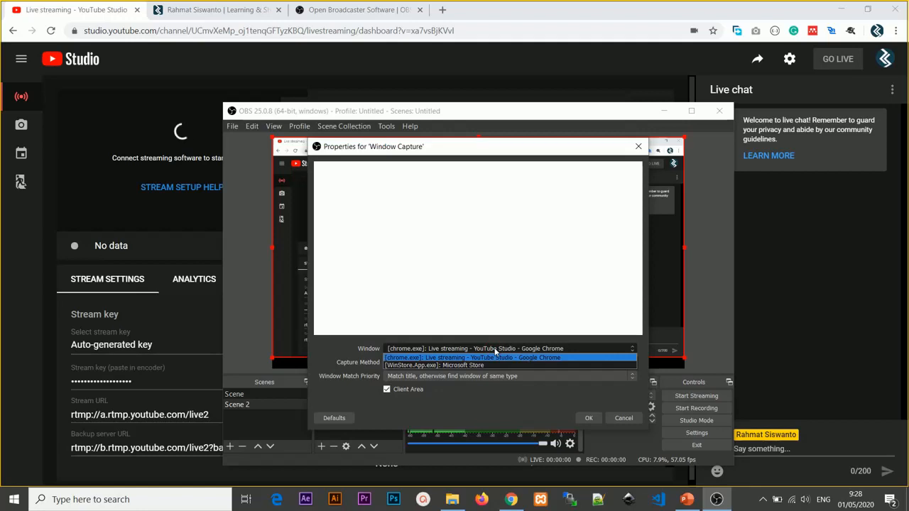
{"action": "left_click", "coordinate": [491, 358]}
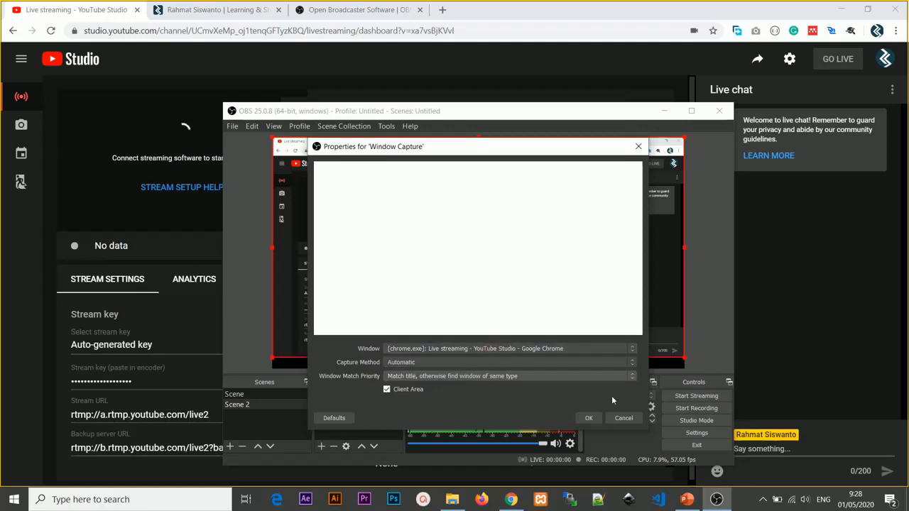
{"action": "left_click", "coordinate": [623, 418]}
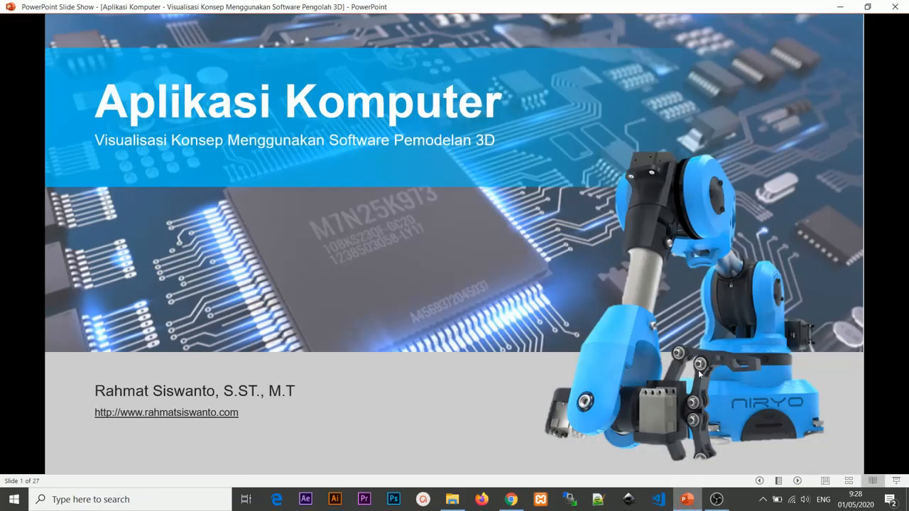
Step: Switch the Aplikasi Komputer presentation in PowerPoint to Normal view and back to Reading View, repeating the change once
{"action": "left_click", "coordinate": [759, 482]}
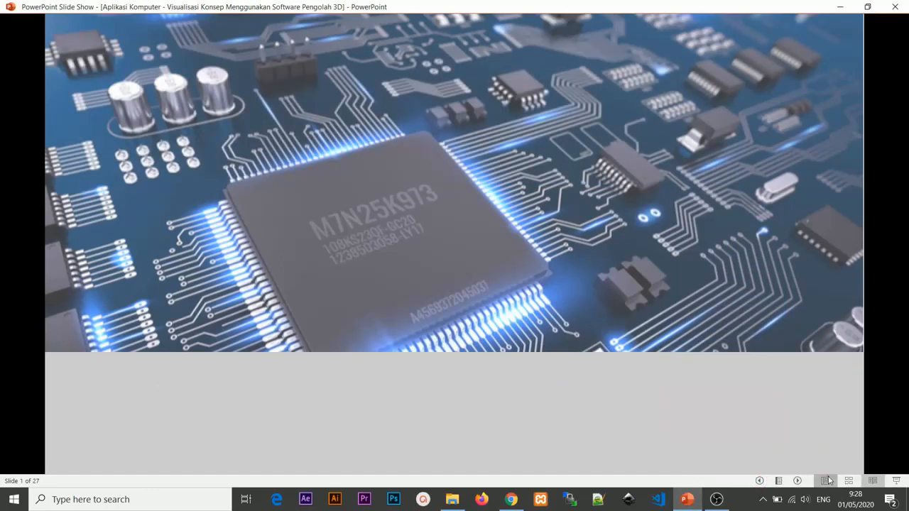
{"action": "left_click", "coordinate": [827, 481]}
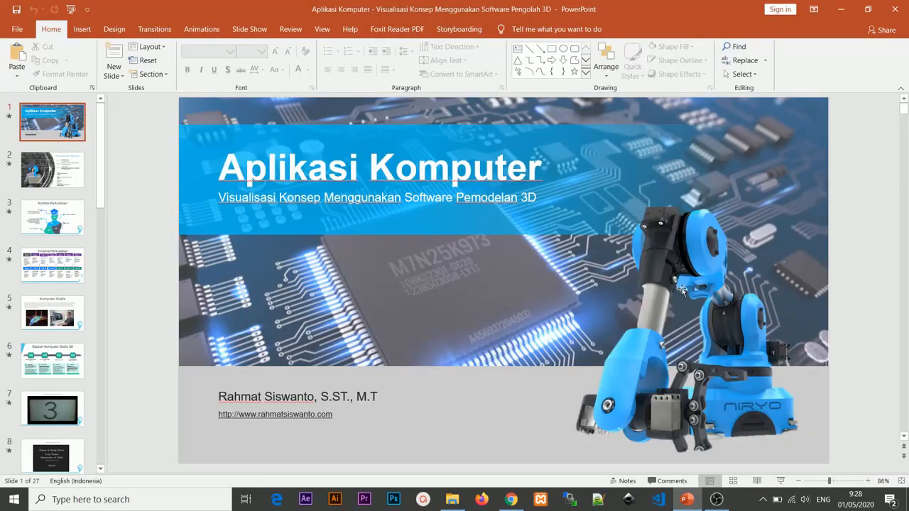
{"action": "left_click", "coordinate": [759, 482]}
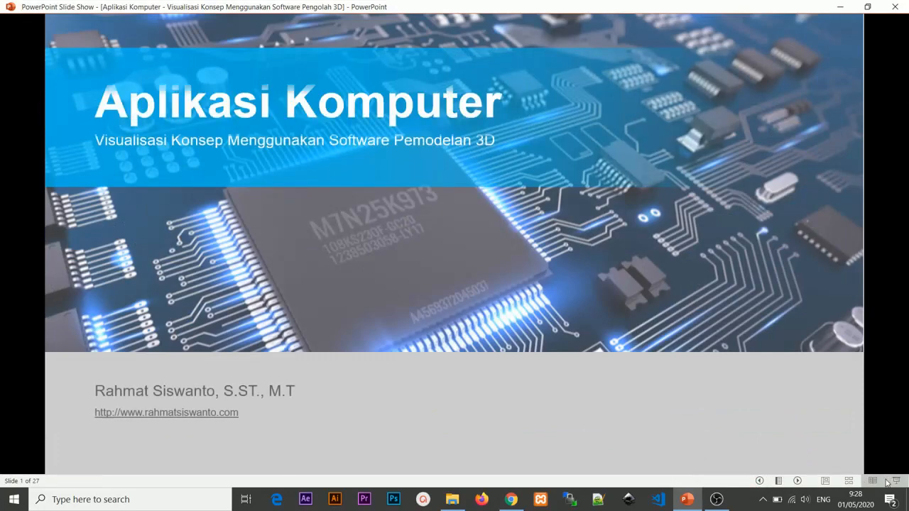
{"action": "left_click", "coordinate": [821, 482]}
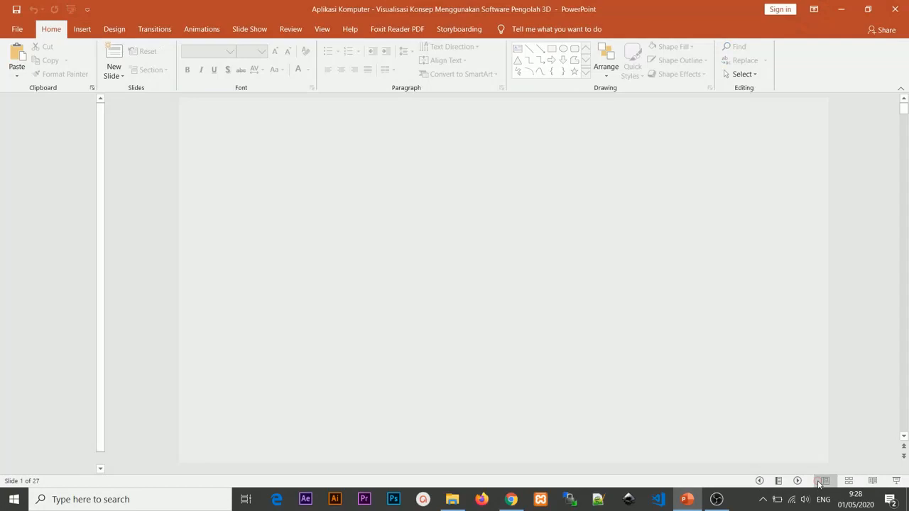
{"action": "left_click", "coordinate": [757, 482]}
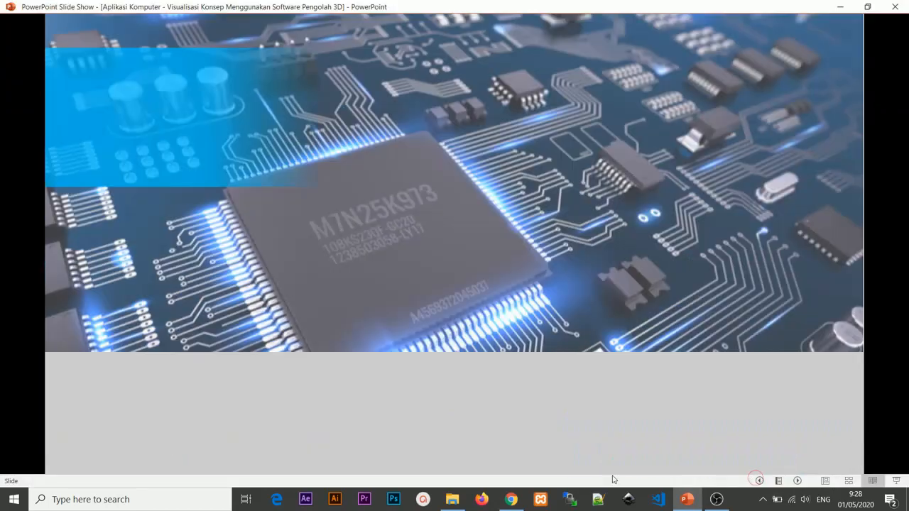
Step: Switch to OBS Studio and examine the available windows in the Window Capture source's properties without changing them
{"action": "left_click", "coordinate": [716, 500]}
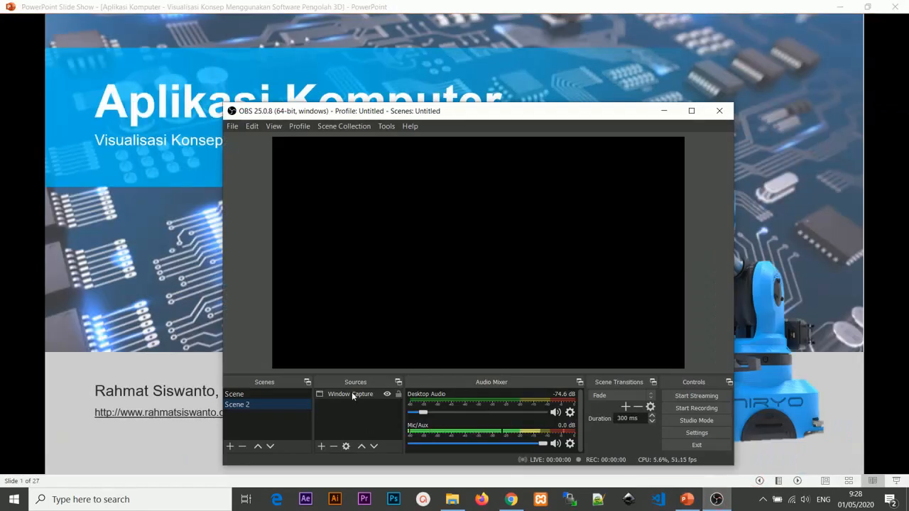
{"action": "left_click", "coordinate": [347, 446]}
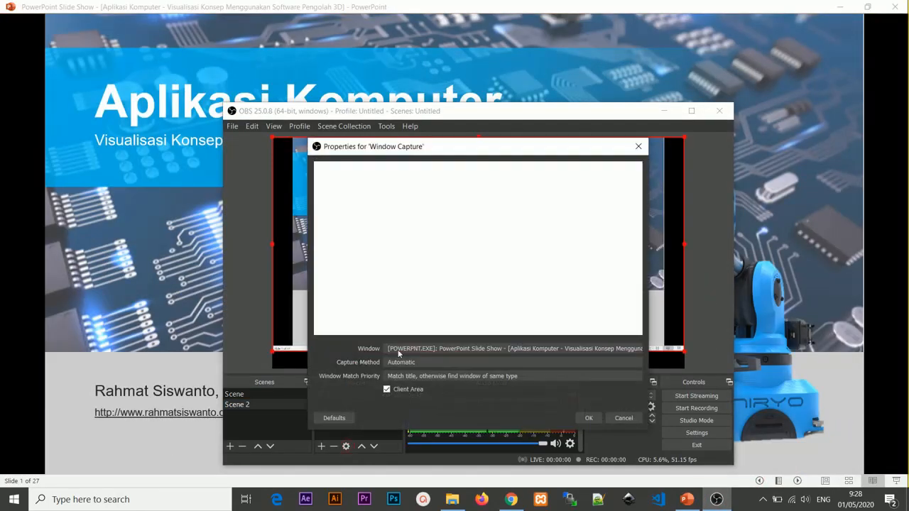
{"action": "left_click", "coordinate": [424, 349]}
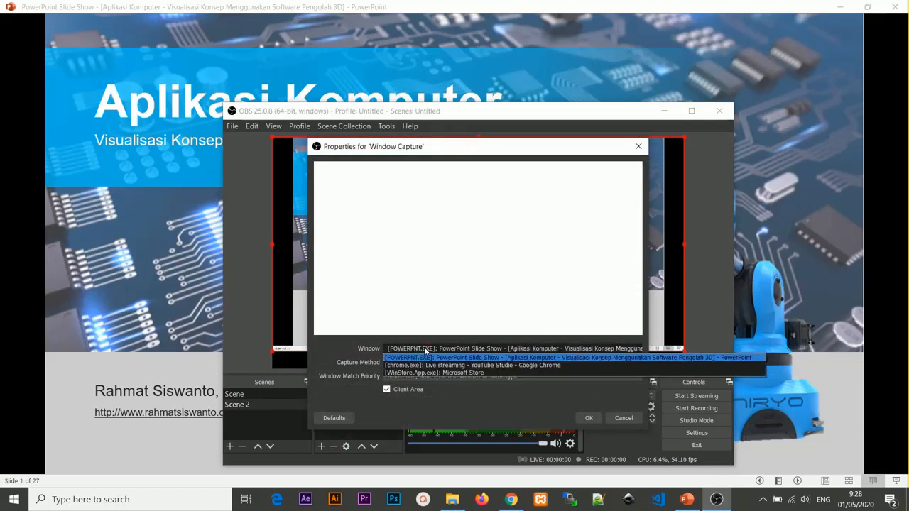
{"action": "left_click", "coordinate": [425, 349]}
{"action": "left_click", "coordinate": [424, 347]}
{"action": "left_click", "coordinate": [423, 348]}
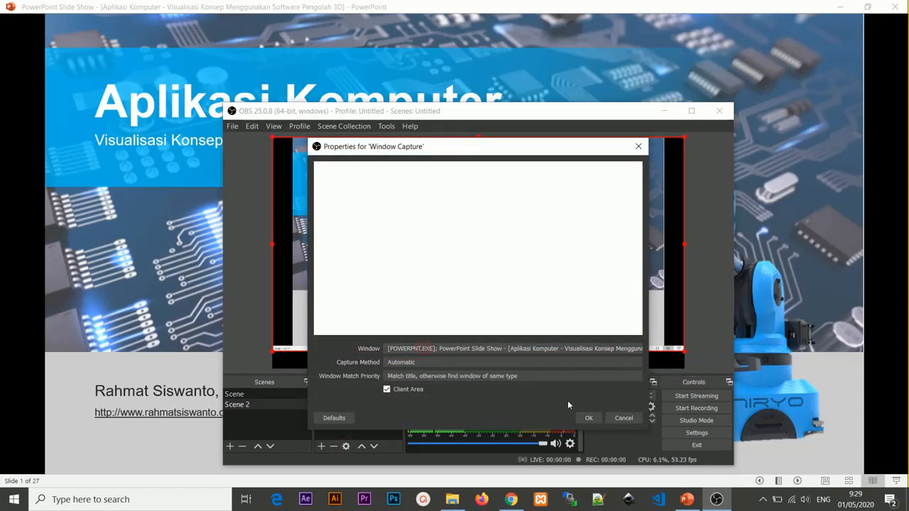
{"action": "left_click", "coordinate": [636, 421]}
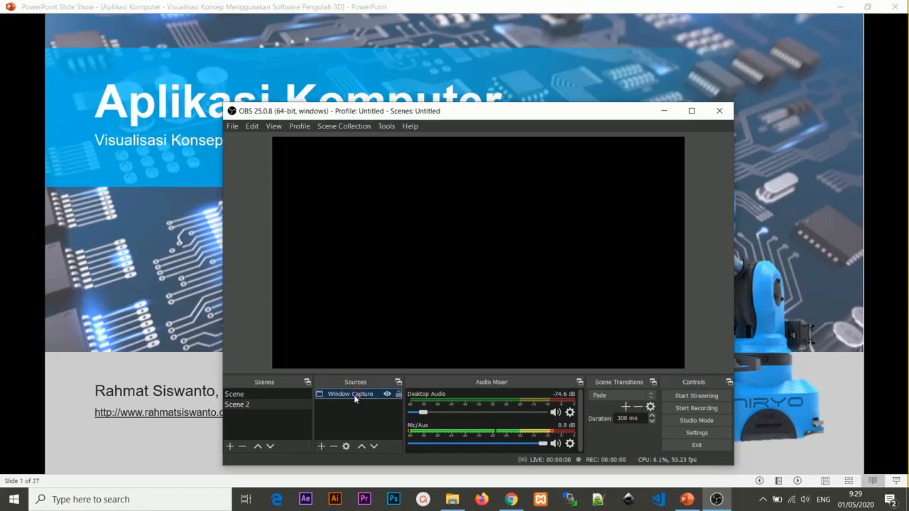
Step: Set the Window Capture source to the [POWERPNT.EXE] PowerPoint Slide Show window of the Aplikasi Komputer presentation
{"action": "left_click", "coordinate": [346, 446]}
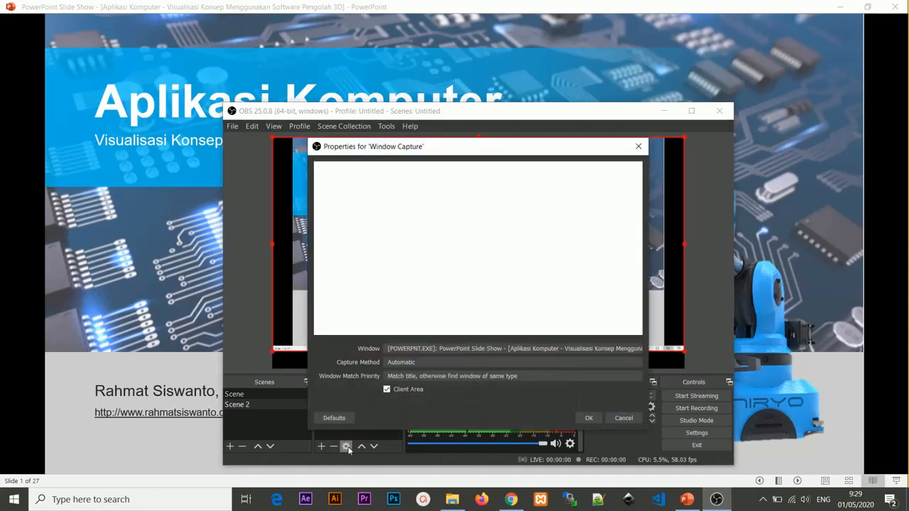
{"action": "left_click", "coordinate": [458, 350]}
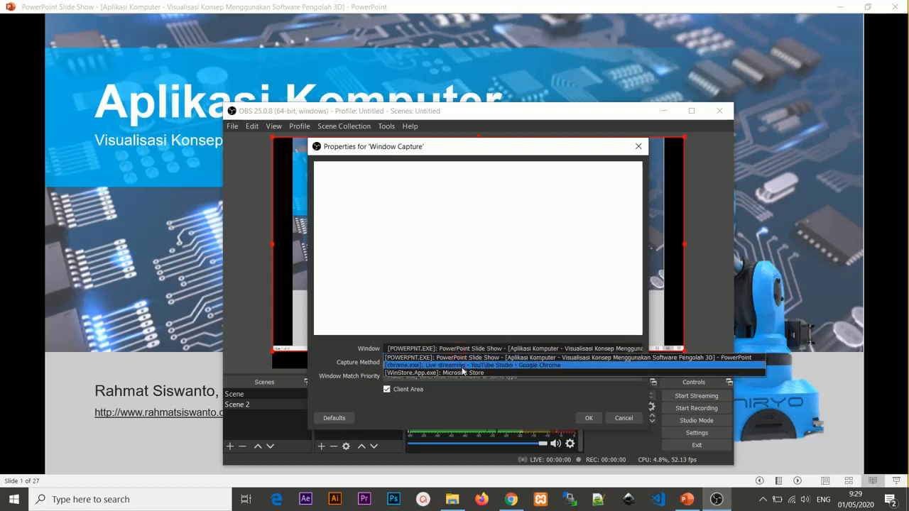
{"action": "left_click", "coordinate": [464, 358]}
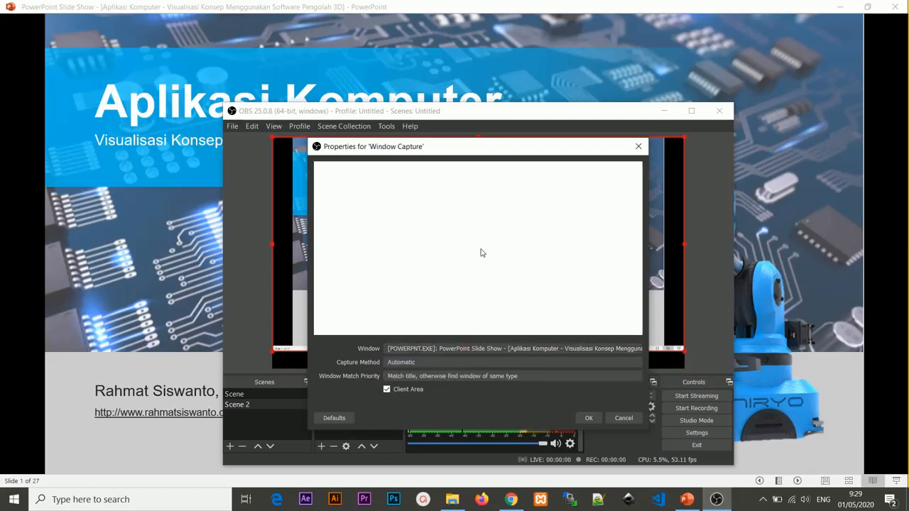
{"action": "left_click", "coordinate": [479, 350]}
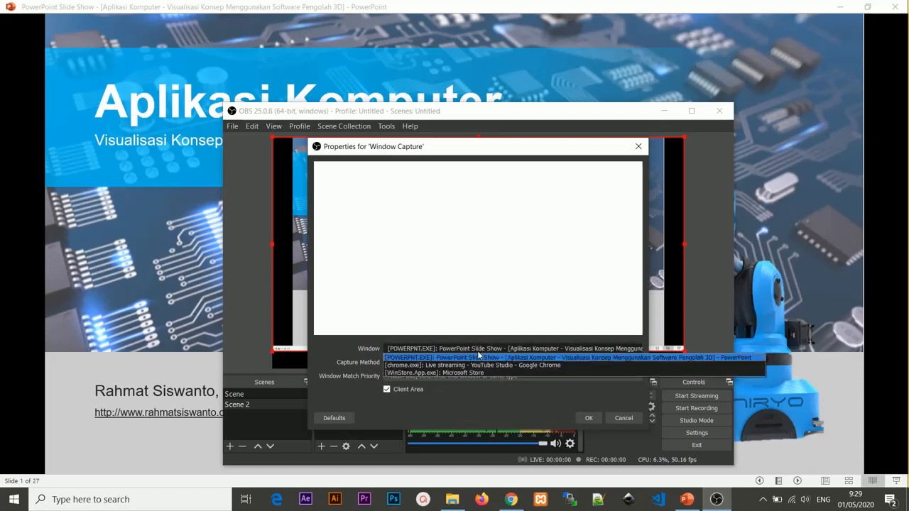
{"action": "left_click", "coordinate": [596, 357]}
{"action": "left_click", "coordinate": [589, 418]}
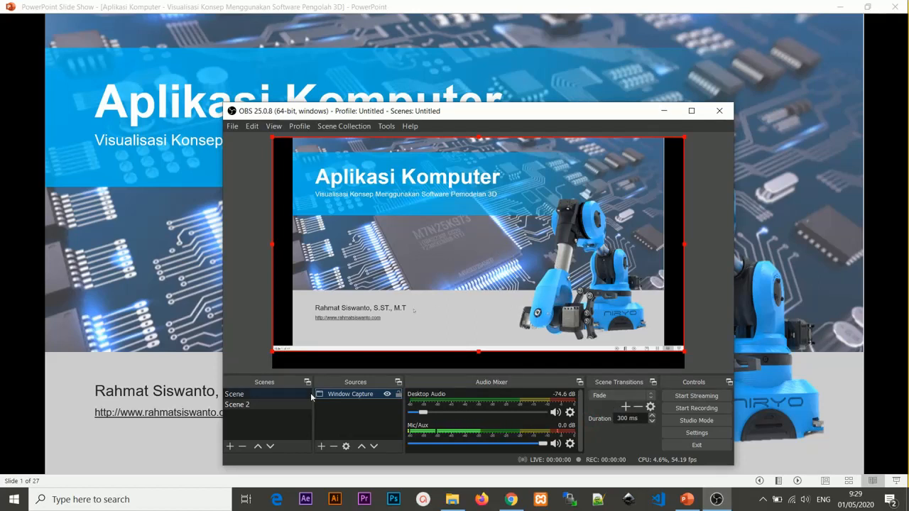
Step: Test switching between Scene and Scene 2, advance the PowerPoint slide show to slide 2 in between, and finish on Scene in OBS Studio
{"action": "left_click", "coordinate": [254, 394]}
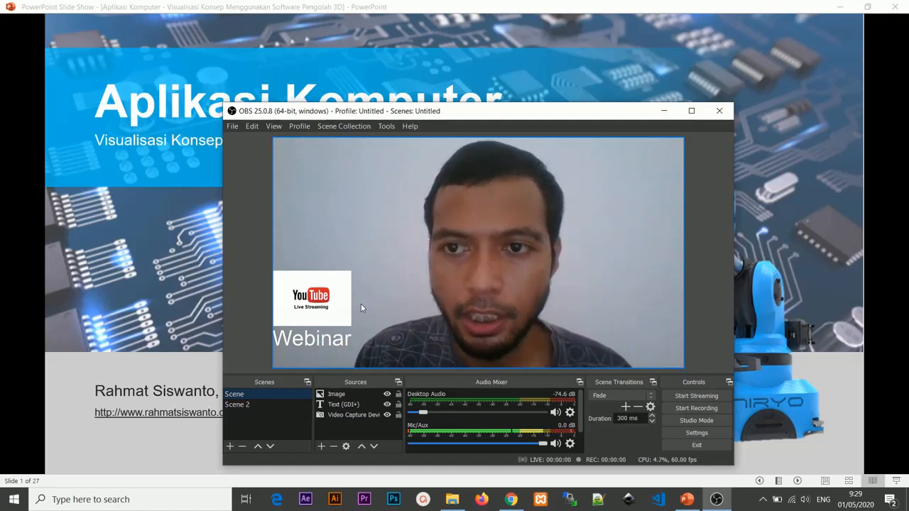
{"action": "left_click", "coordinate": [243, 406]}
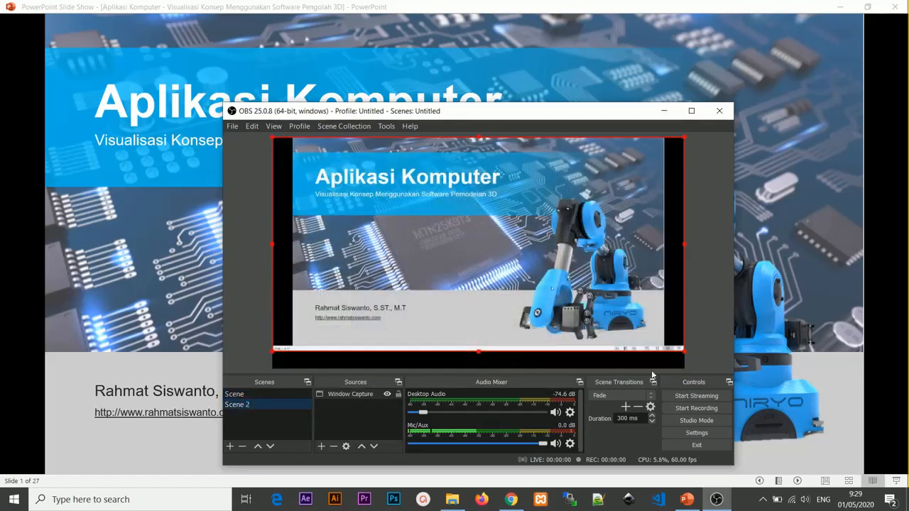
{"action": "left_click", "coordinate": [686, 500]}
{"action": "left_click", "coordinate": [693, 341]}
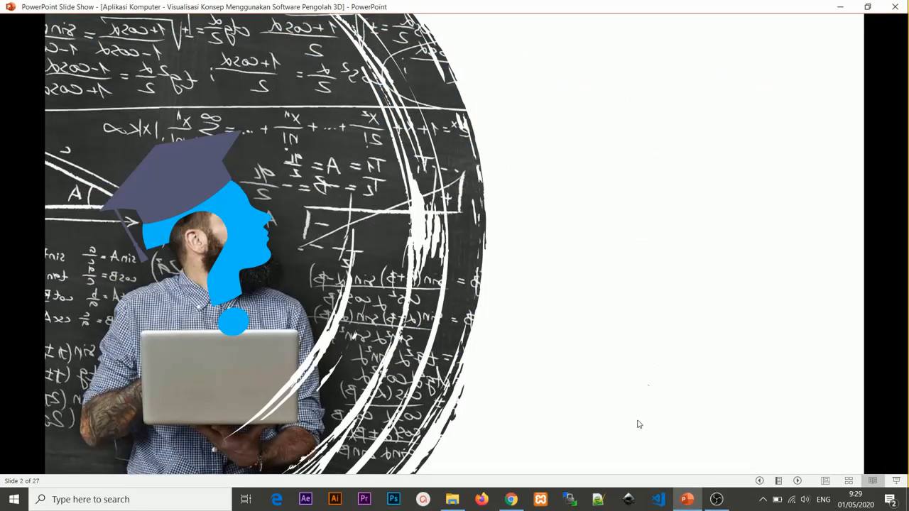
{"action": "left_click", "coordinate": [719, 499]}
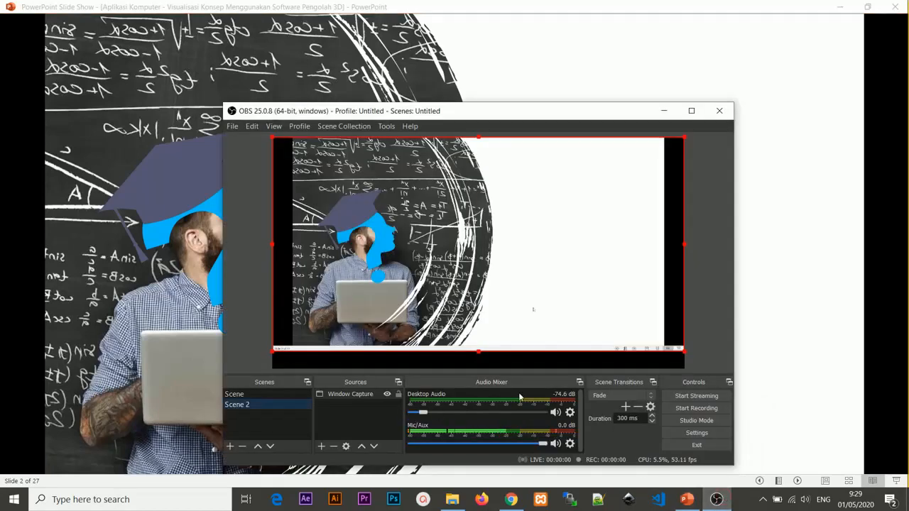
{"action": "left_click", "coordinate": [266, 393]}
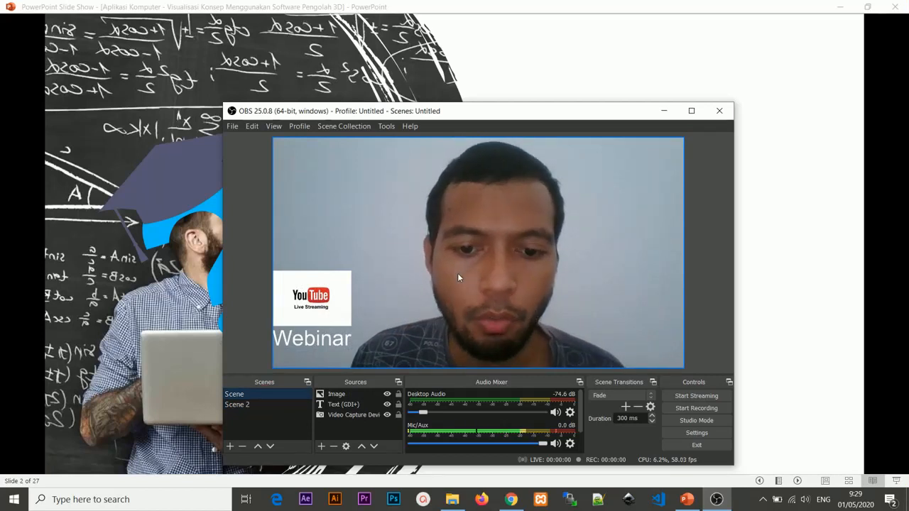
Step: Dismiss the Stream setup help in YouTube Studio in Chrome, and move the OBS Studio window clear of the stream preview
{"action": "left_click", "coordinate": [512, 500]}
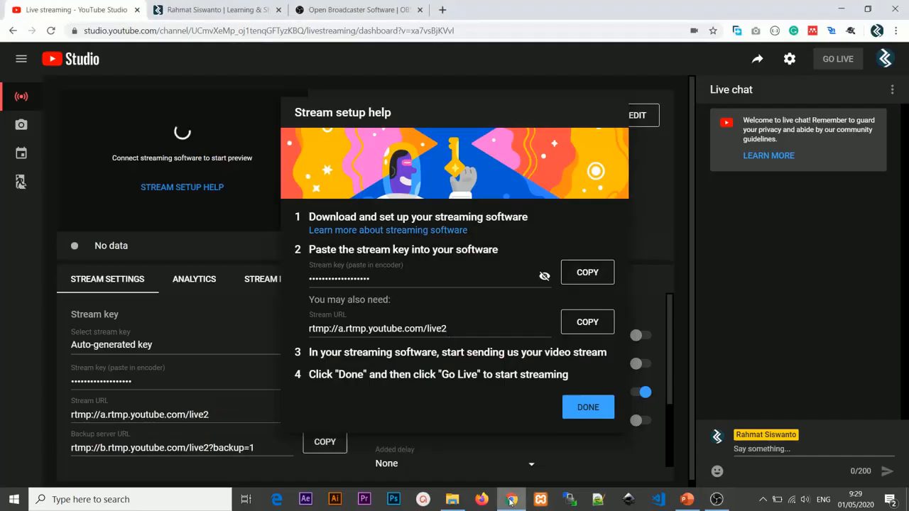
{"action": "left_click", "coordinate": [576, 403]}
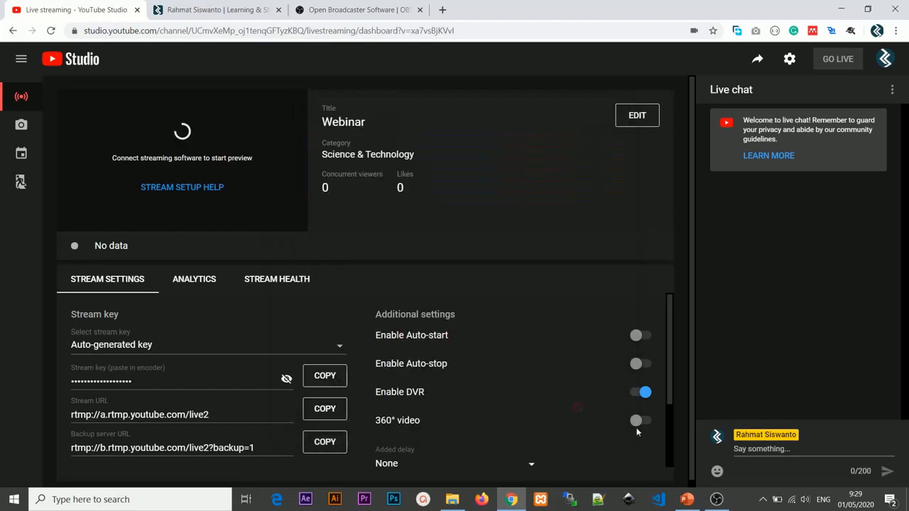
{"action": "left_click", "coordinate": [716, 499]}
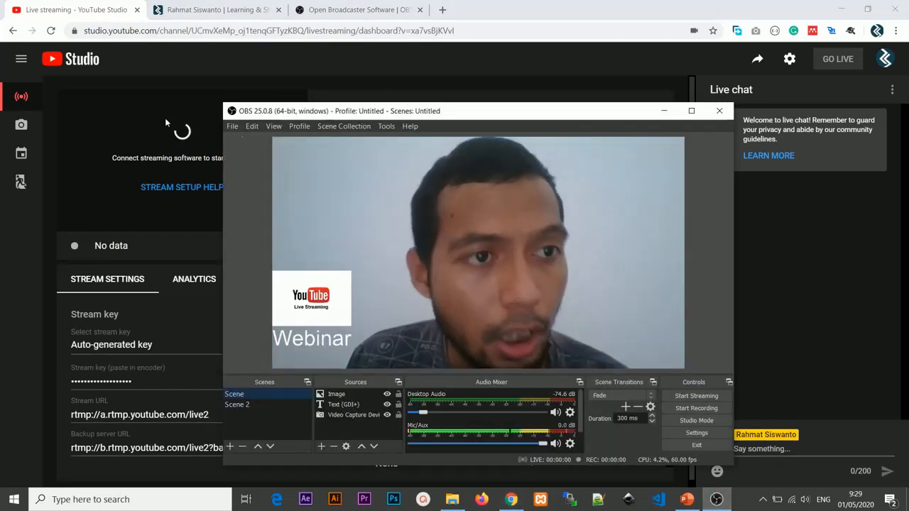
{"action": "left_click_drag", "start_coordinate": [240, 116], "coordinate": [304, 107]}
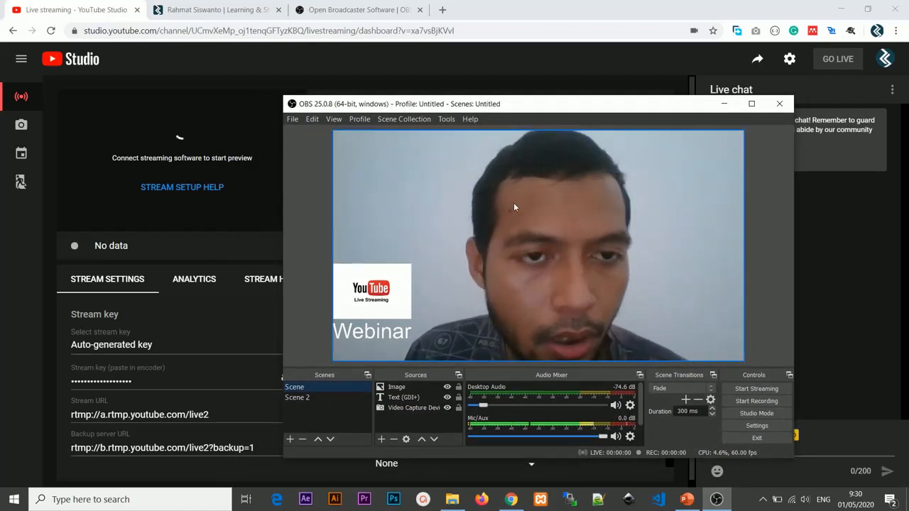
Step: Try to start streaming from OBS Studio
{"action": "left_click", "coordinate": [754, 389]}
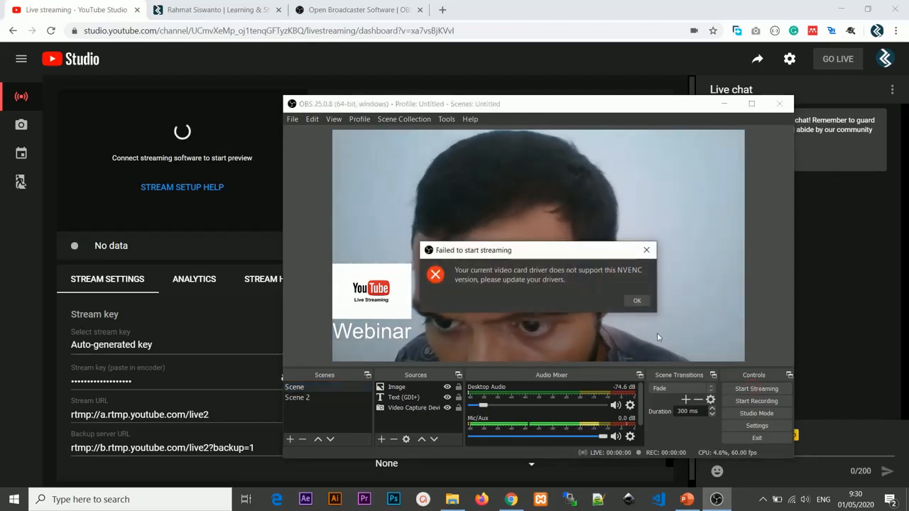
{"action": "left_click", "coordinate": [635, 301]}
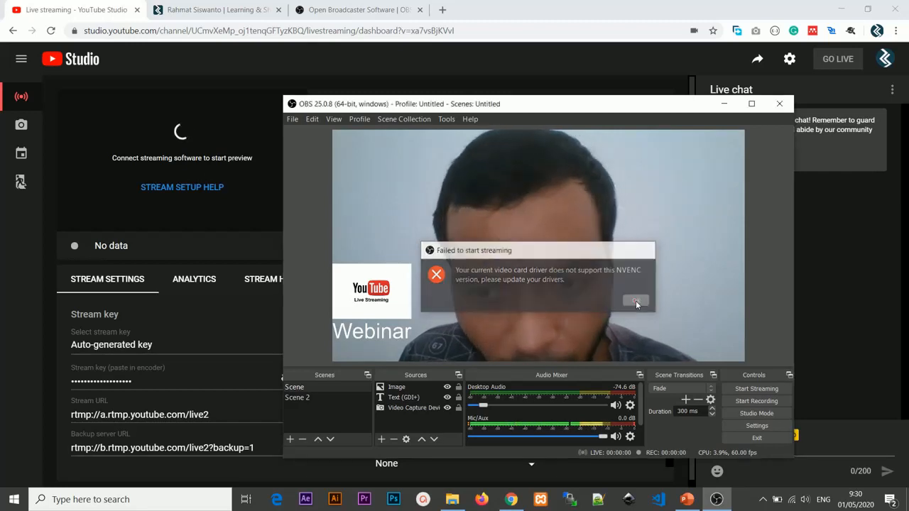
Step: Change the streaming encoder to Software (x264) in the OBS output settings
{"action": "left_click", "coordinate": [754, 426]}
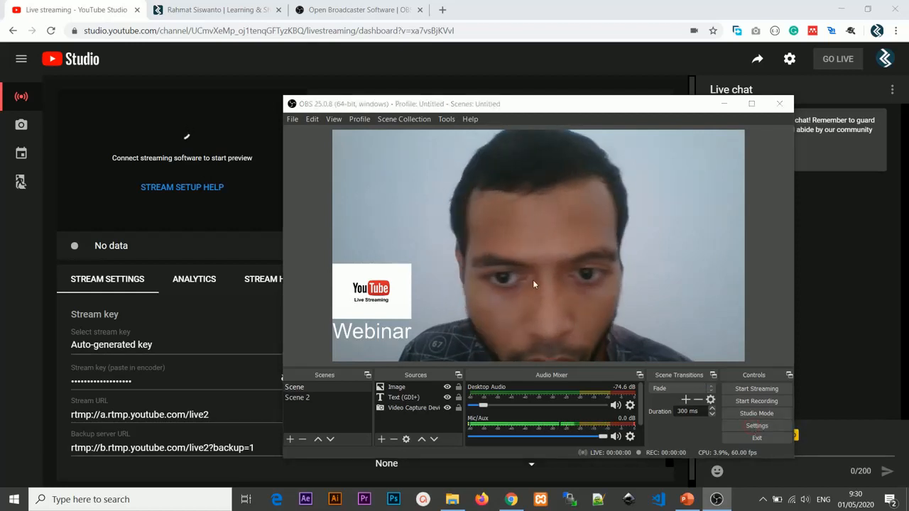
{"action": "left_click", "coordinate": [340, 178]}
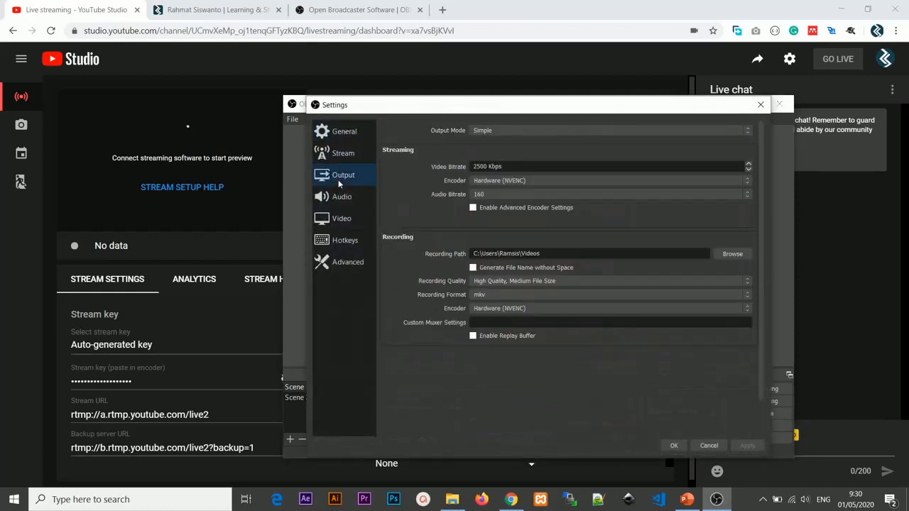
{"action": "left_click", "coordinate": [505, 182]}
{"action": "left_click", "coordinate": [513, 180]}
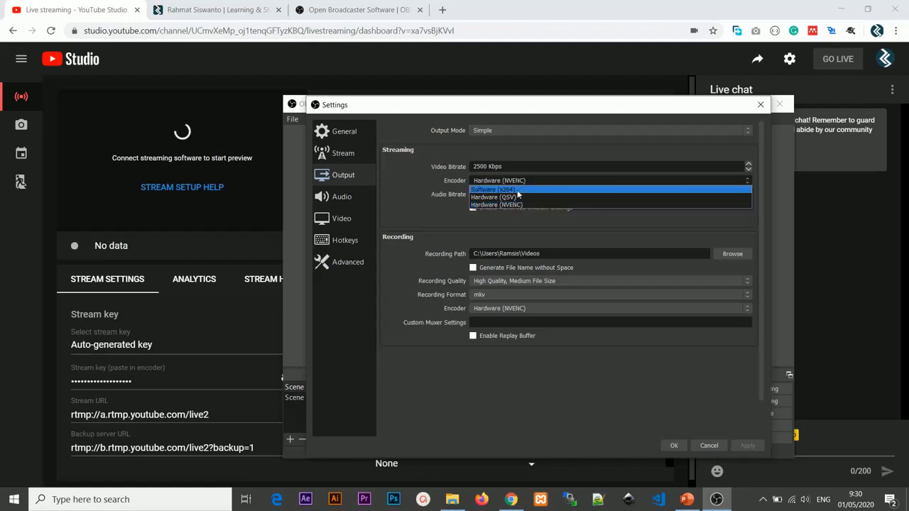
{"action": "left_click", "coordinate": [515, 190]}
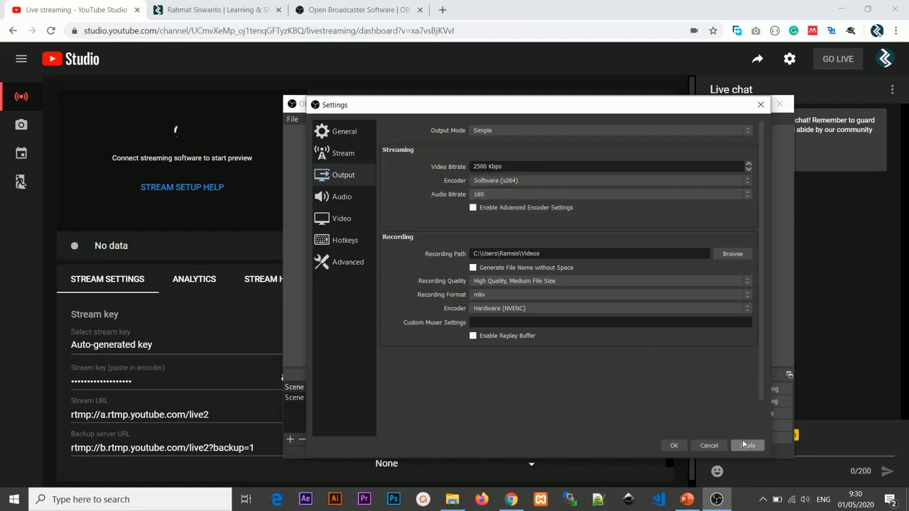
{"action": "left_click", "coordinate": [674, 446]}
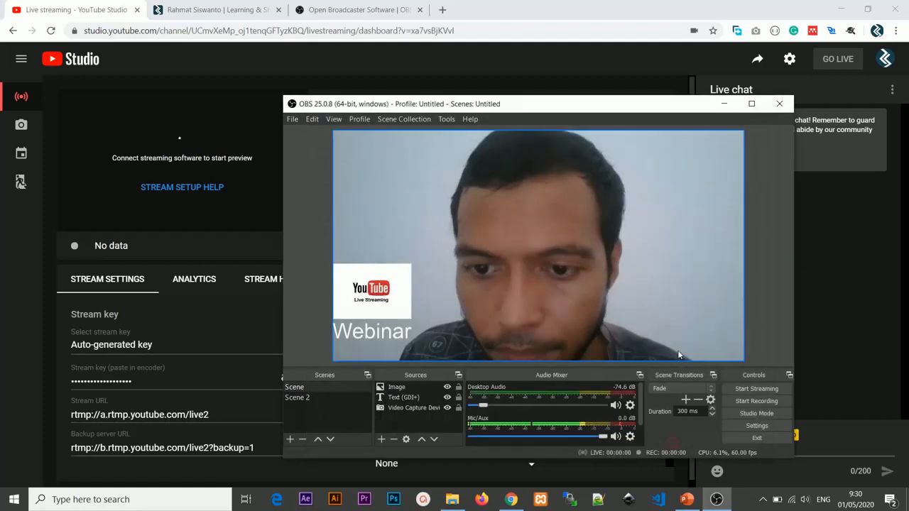
Step: Start streaming from OBS Studio and take the "Webinar" stream live in YouTube Studio
{"action": "left_click", "coordinate": [754, 389]}
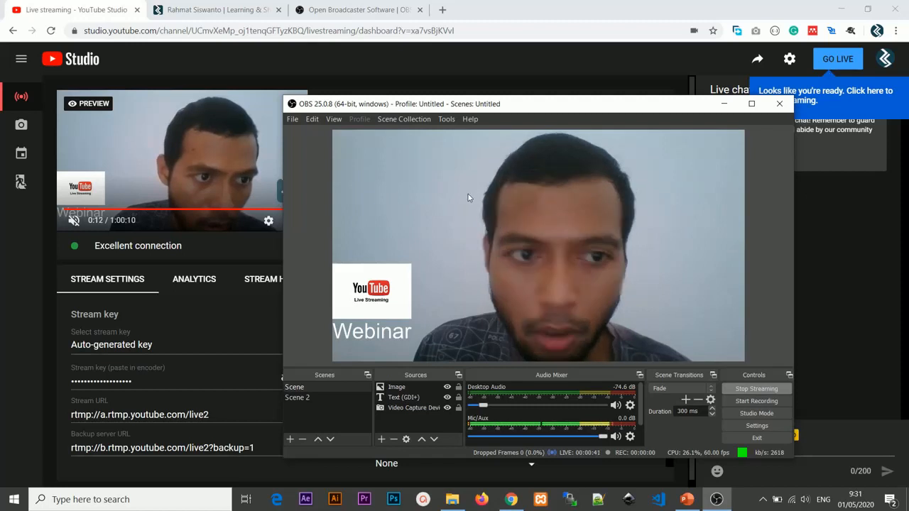
{"action": "left_click", "coordinate": [832, 60]}
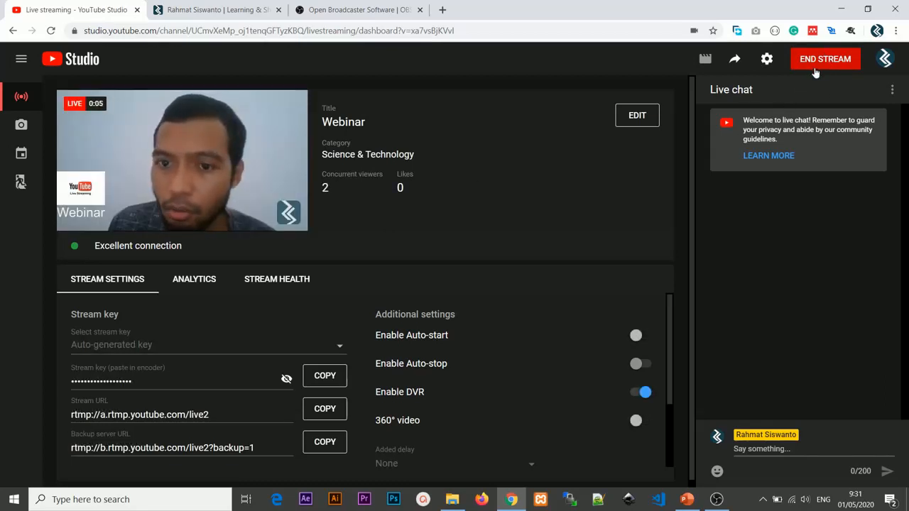
Step: Switch the live output to Scene 2 in OBS Studio and bring the PowerPoint slide show to the front
{"action": "left_click", "coordinate": [716, 500]}
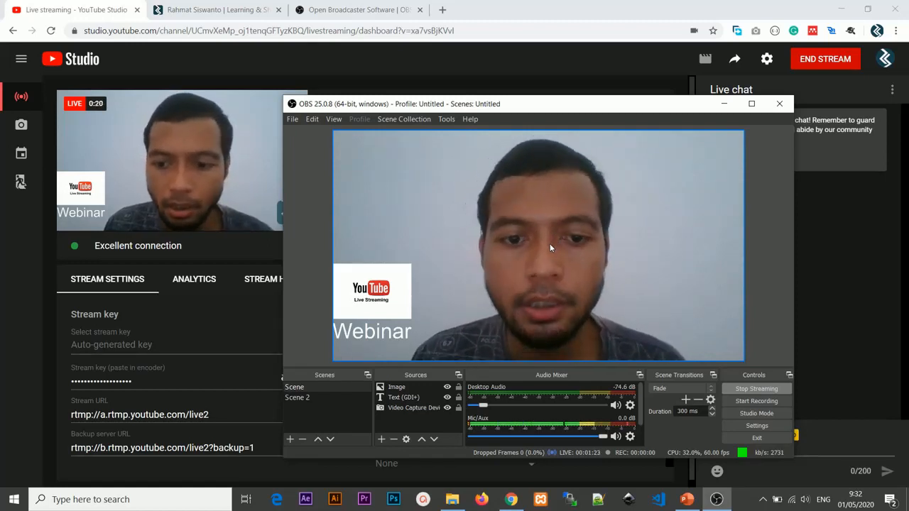
{"action": "left_click", "coordinate": [320, 394]}
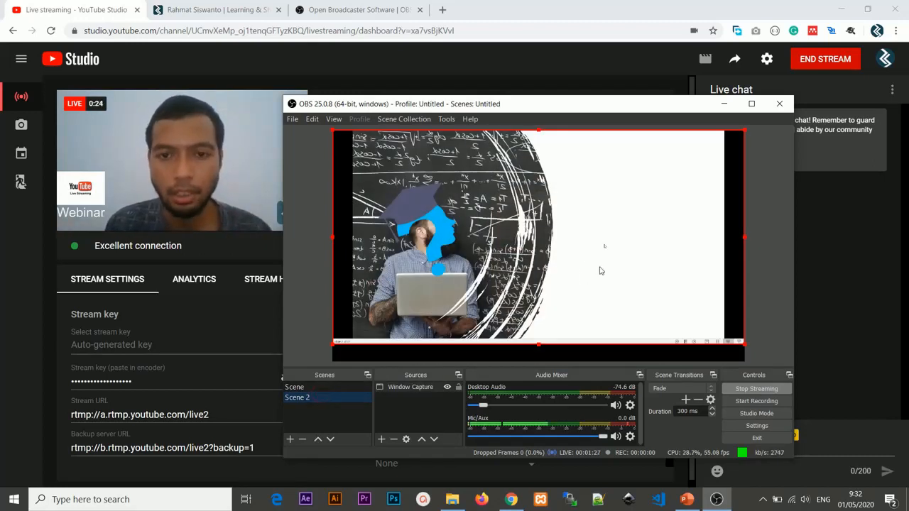
{"action": "left_click", "coordinate": [685, 500]}
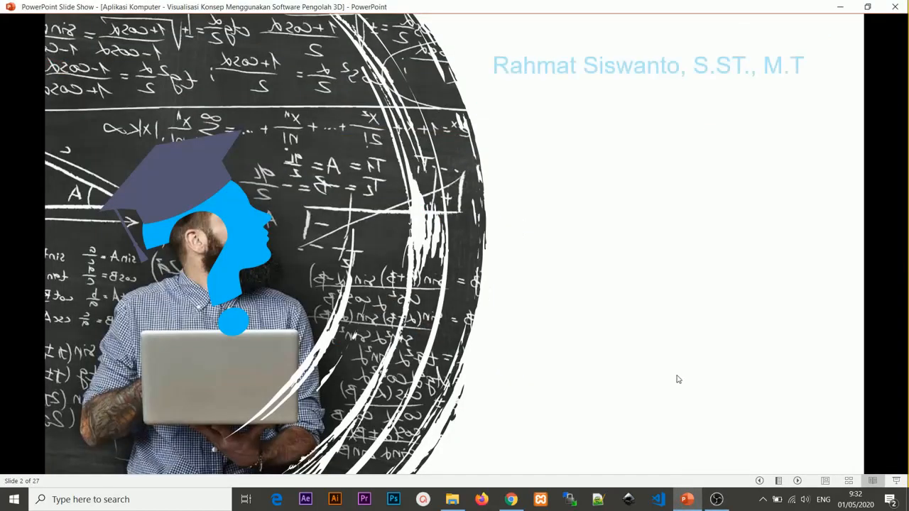